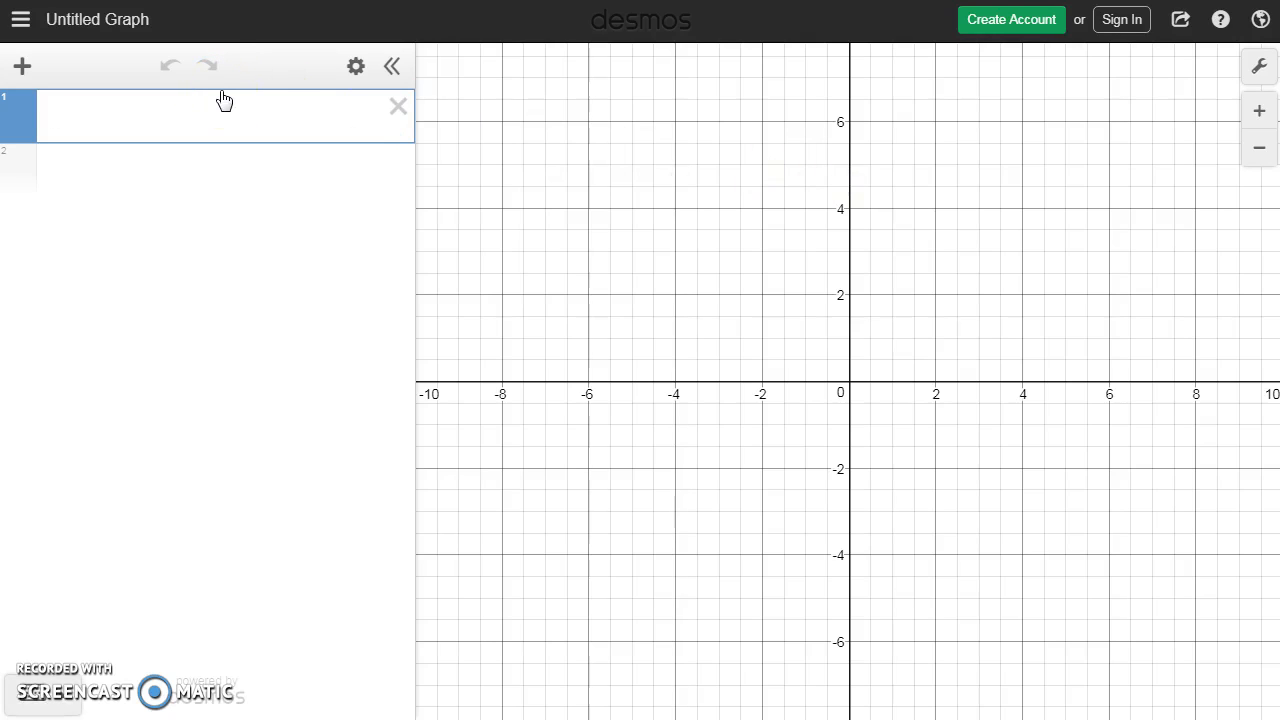
Graph y = 2^x and set the y-axis range from -2 to 10.
type("y = 2^x")
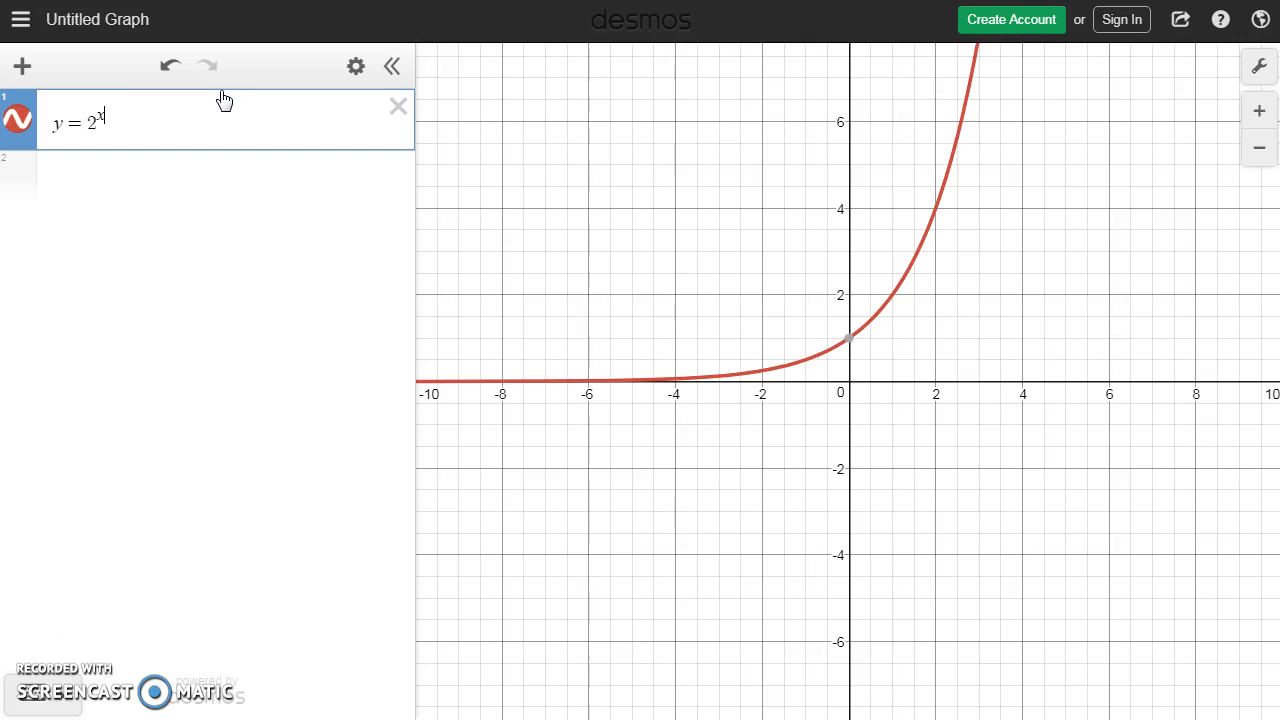
left_click(227, 100)
left_click(1240, 86)
left_click(1252, 76)
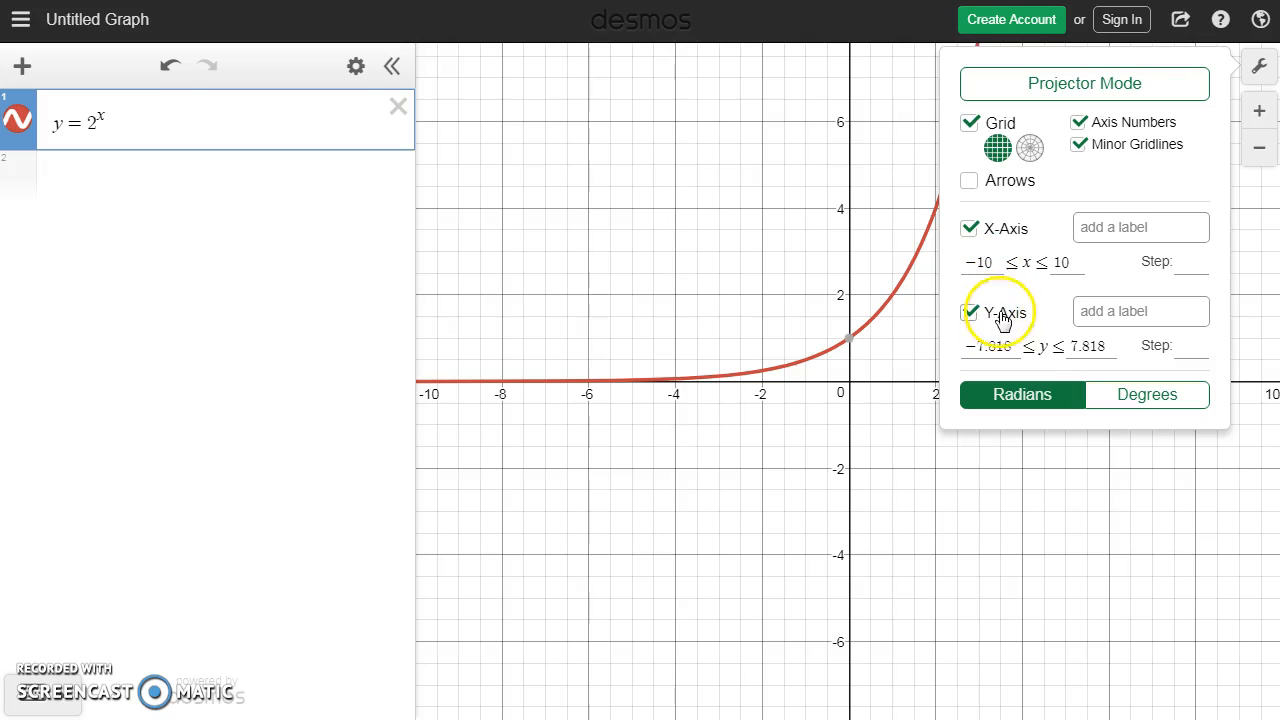
left_click_drag(1003, 345, 950, 338)
type("-2")
key("Tab")
type("10")
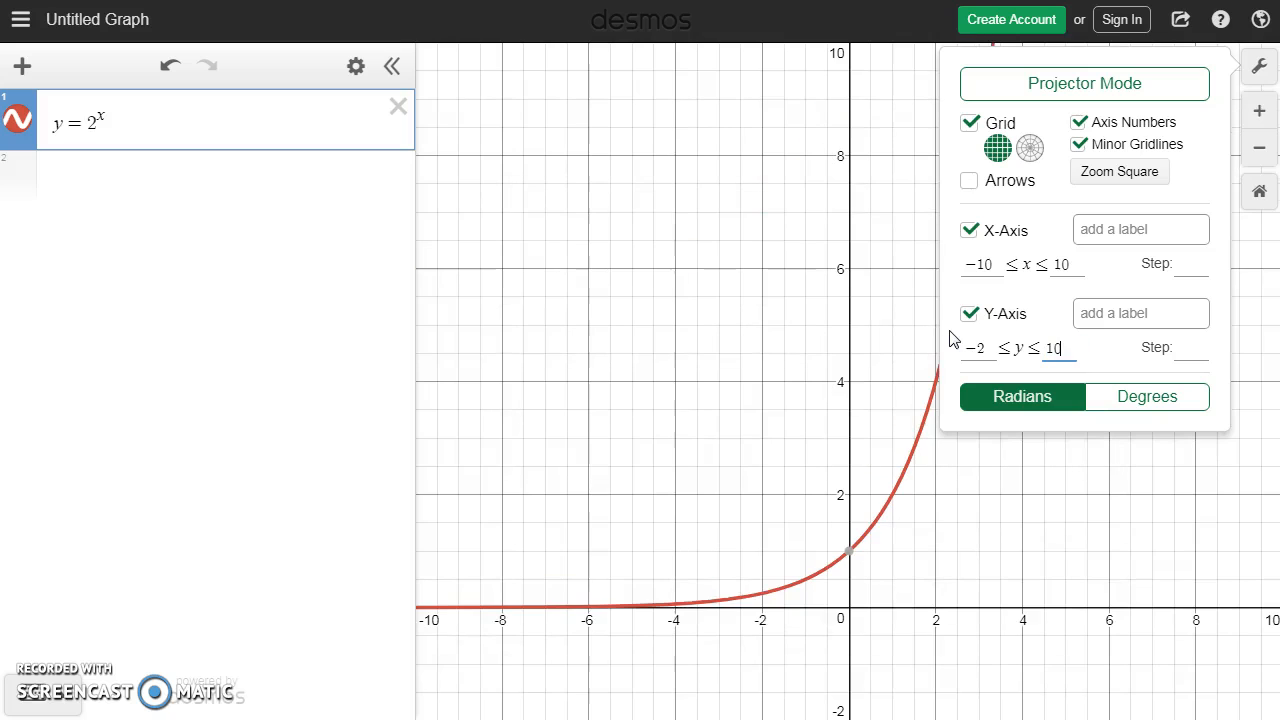
left_click(740, 368)
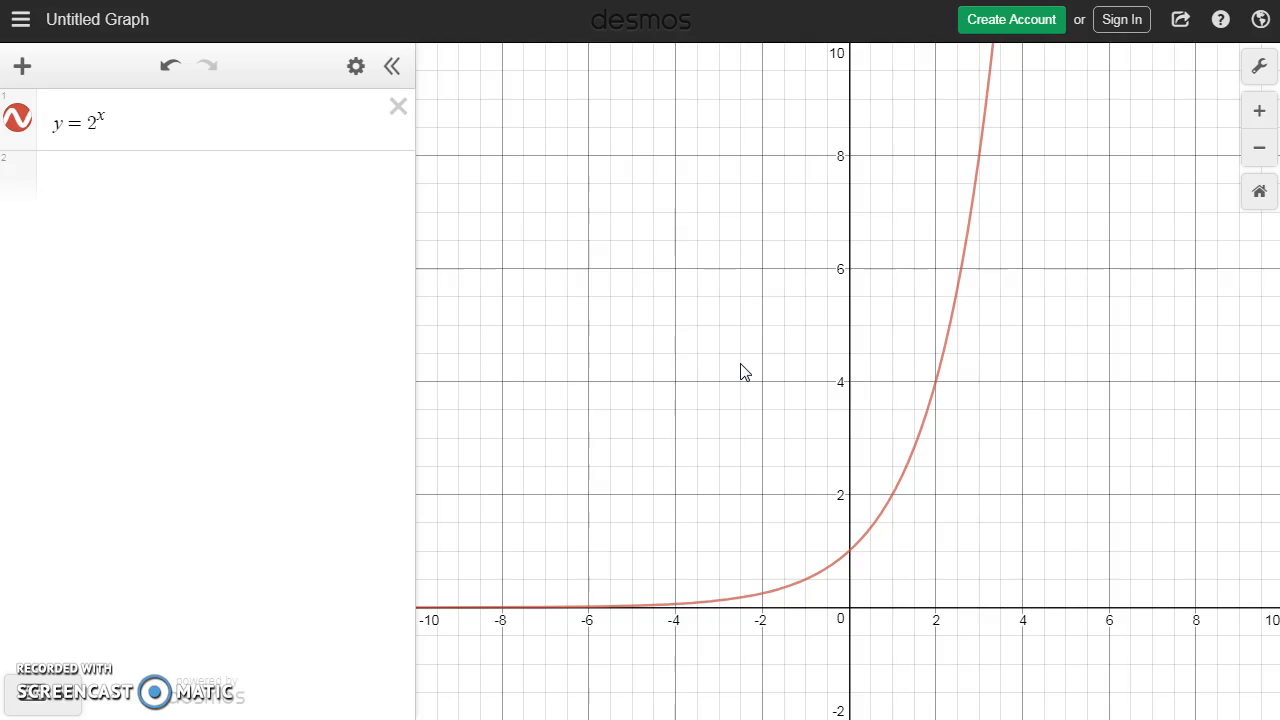
Examine the y = 2^x curve at its y-intercept and how it behaves towards large negative and positive x.
left_click(866, 541)
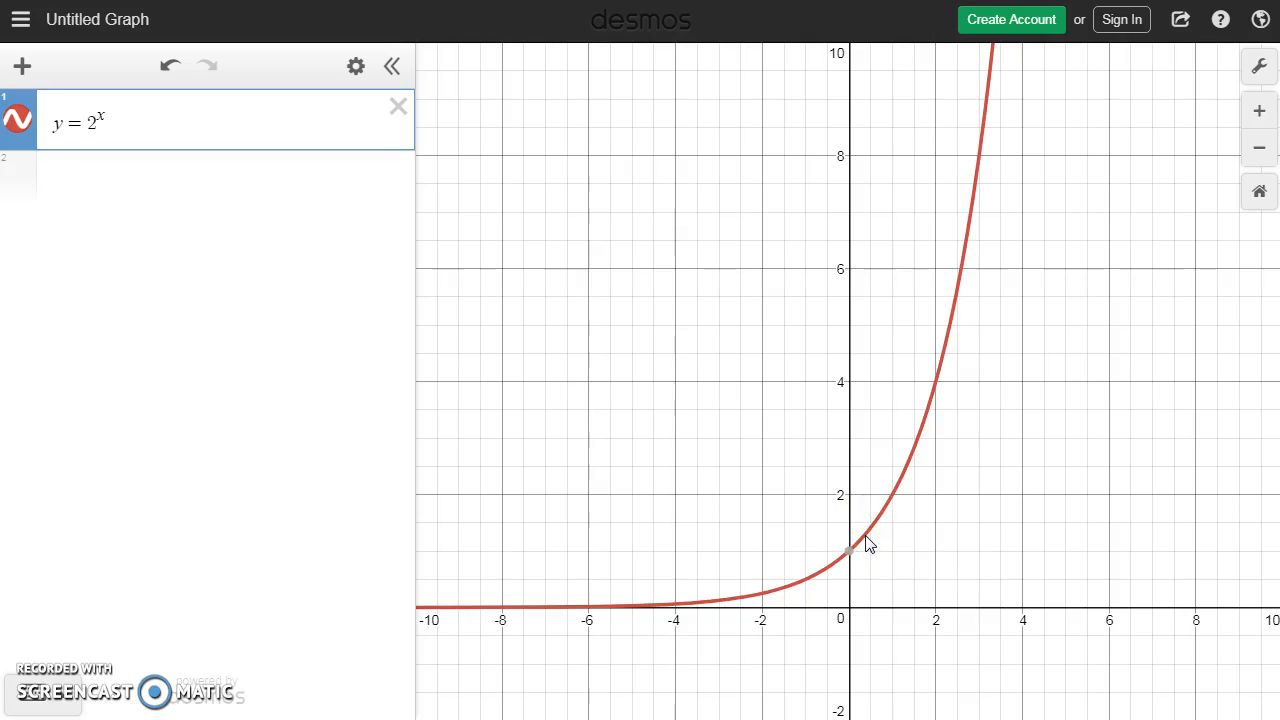
left_click(851, 552)
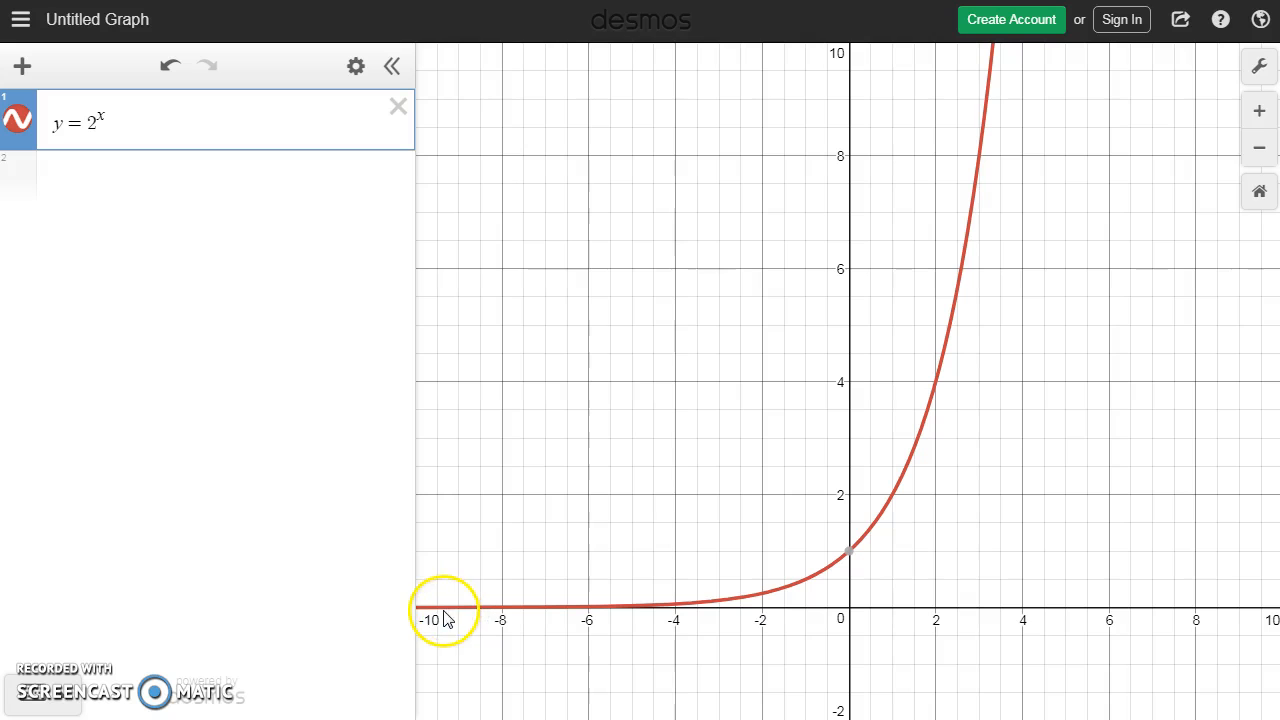
left_click_drag(505, 540, 863, 526)
left_click_drag(546, 526, 978, 522)
left_click_drag(594, 531, 766, 538)
left_click_drag(1070, 541, 486, 530)
left_click_drag(1053, 495, 632, 510)
left_click_drag(1049, 486, 678, 477)
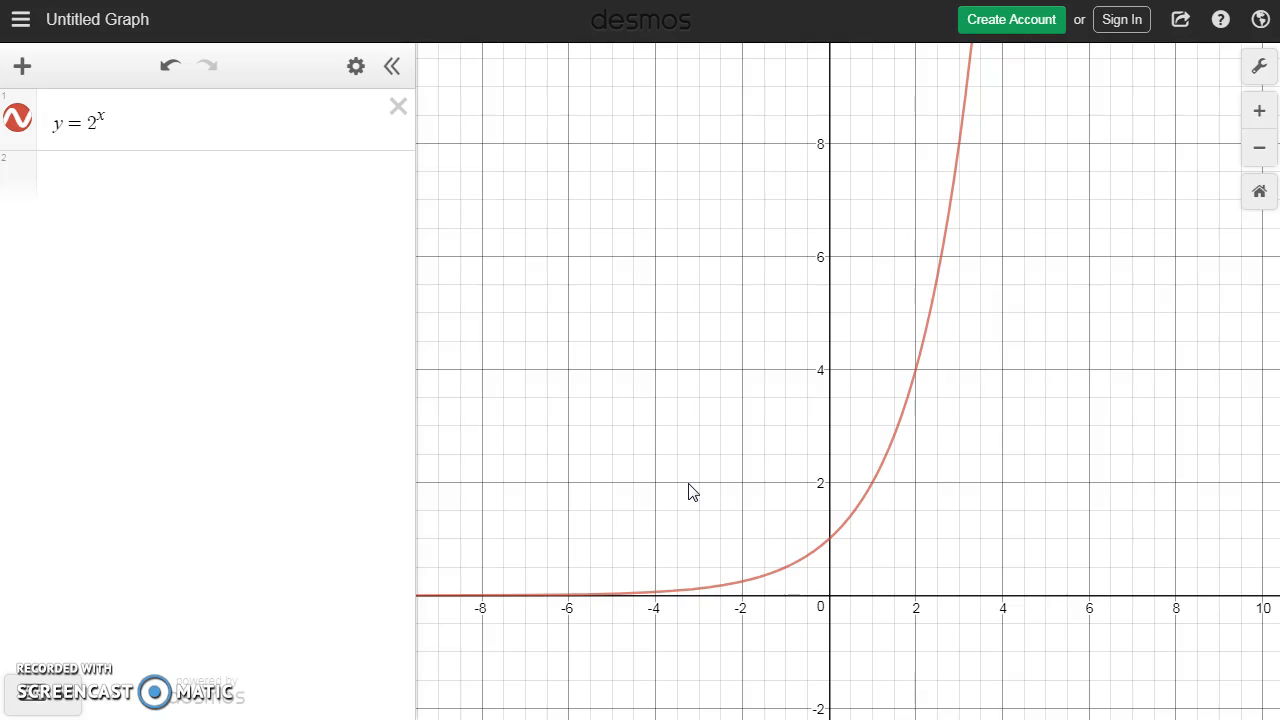
Add a table below the equation and set its second column heading to 2^(x_1).
left_click(100, 186)
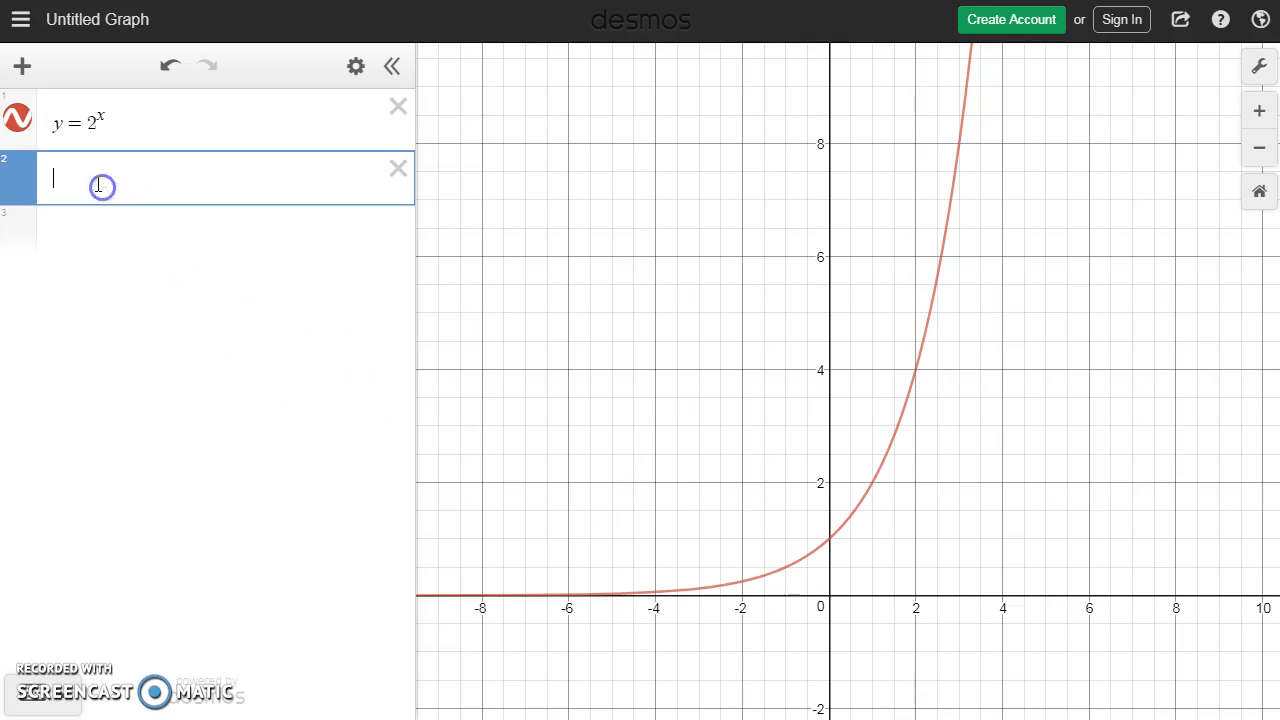
left_click(22, 66)
left_click(78, 213)
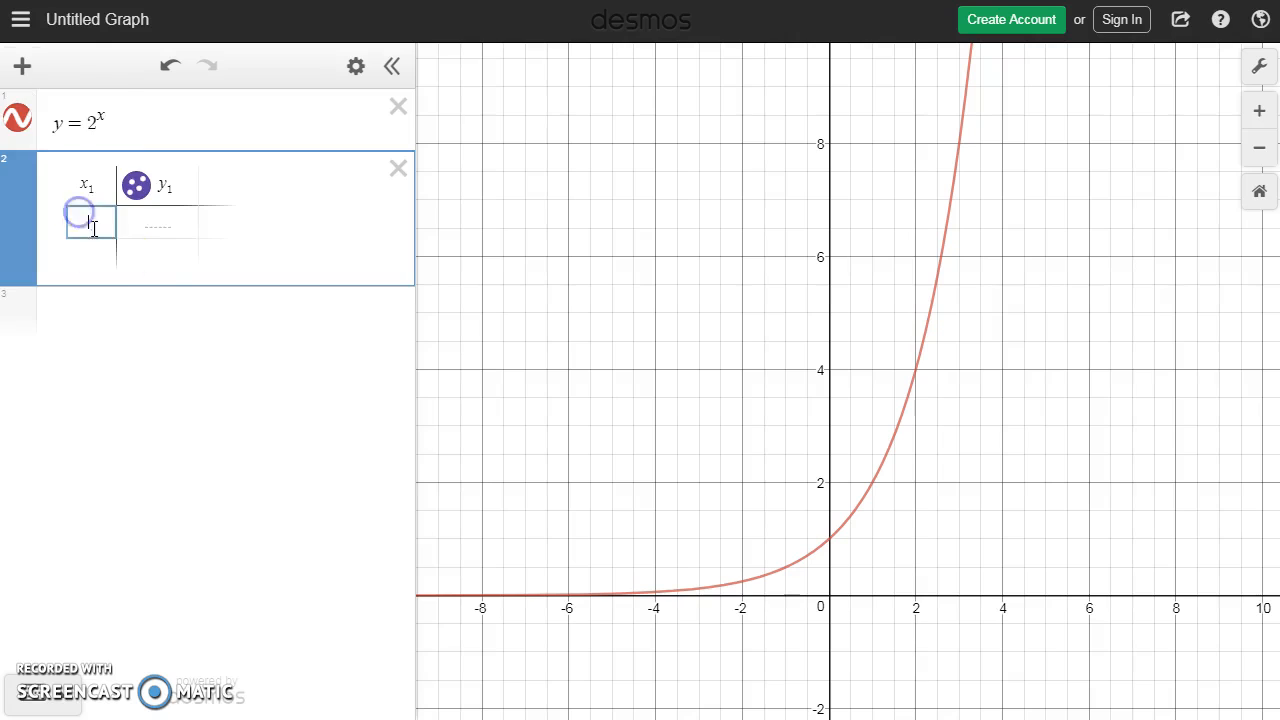
left_click_drag(178, 189, 155, 190)
type("w")
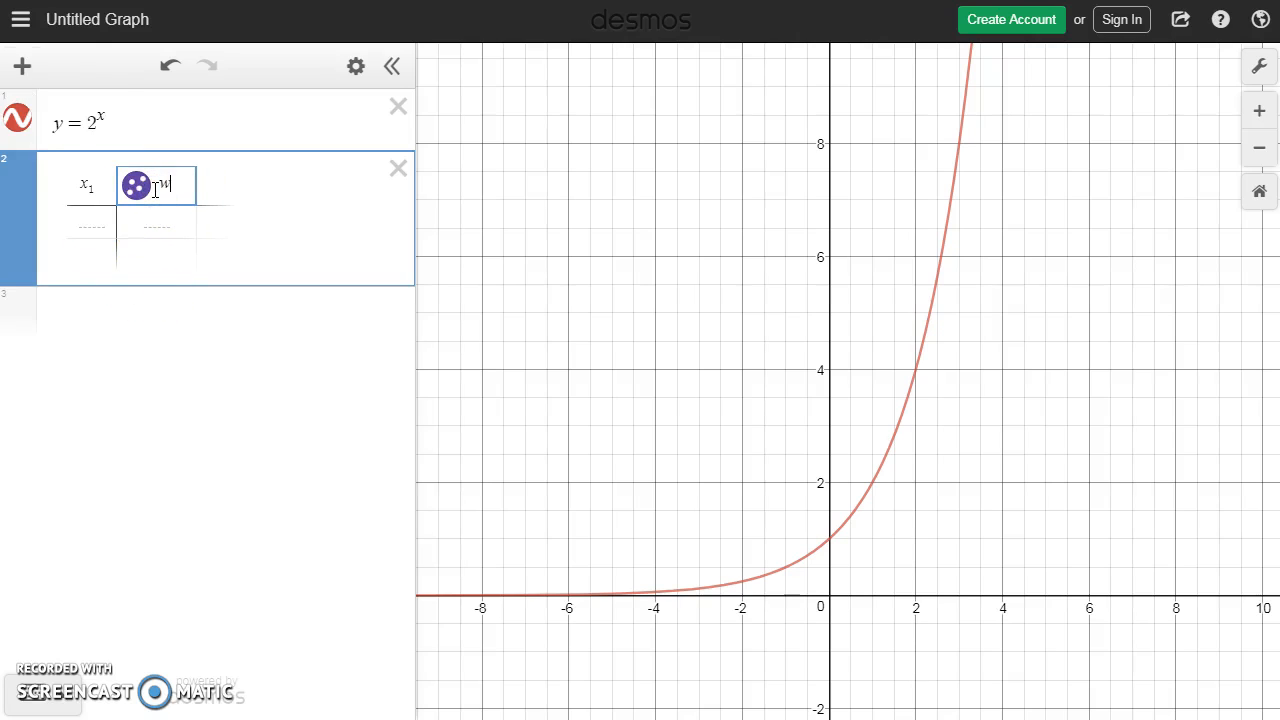
key("BackSpace")
type("2^x1")
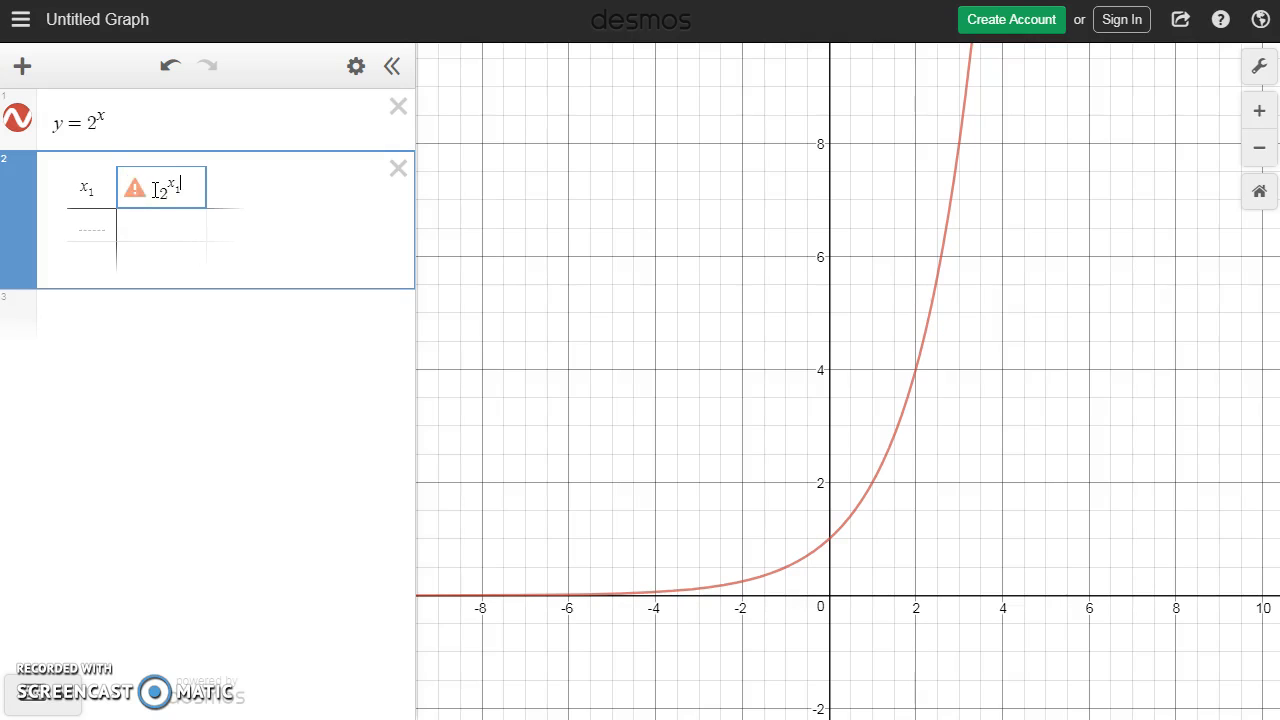
Fill the x_1 column with -1, -2, -4, -6, -8 and -10.
left_click(80, 224)
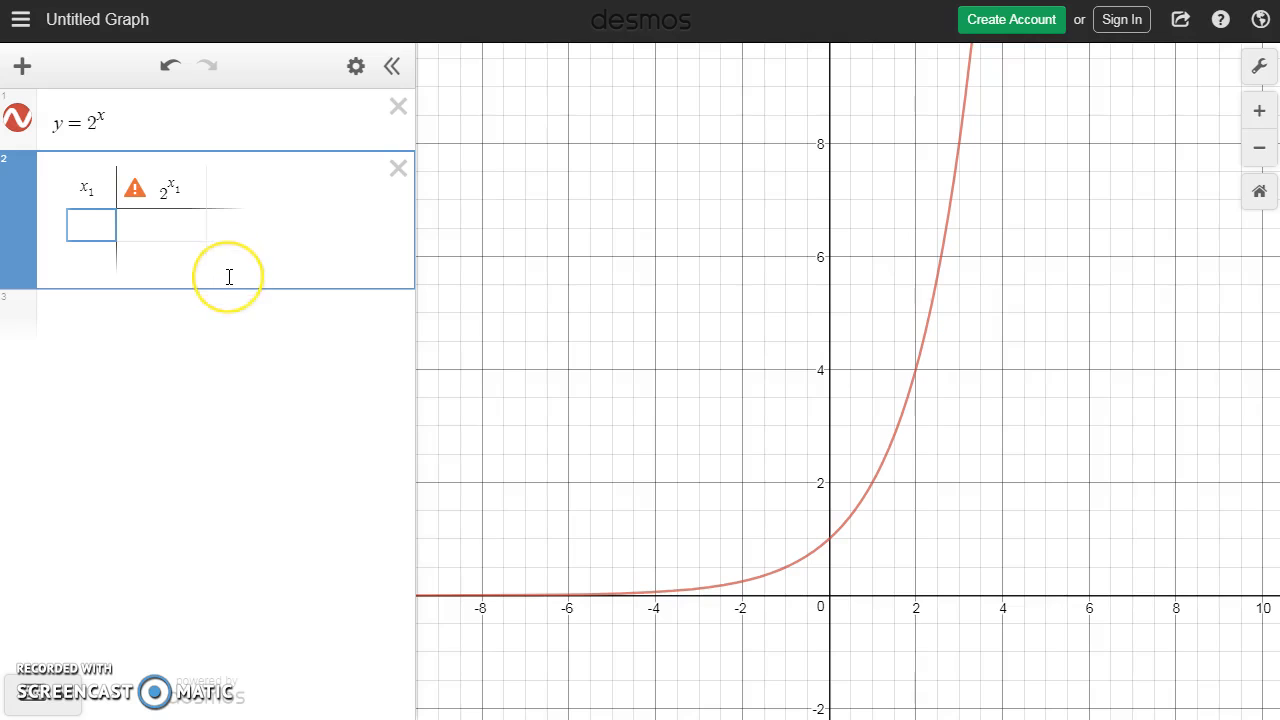
type("-1")
key("Return")
type("-2")
key("Return")
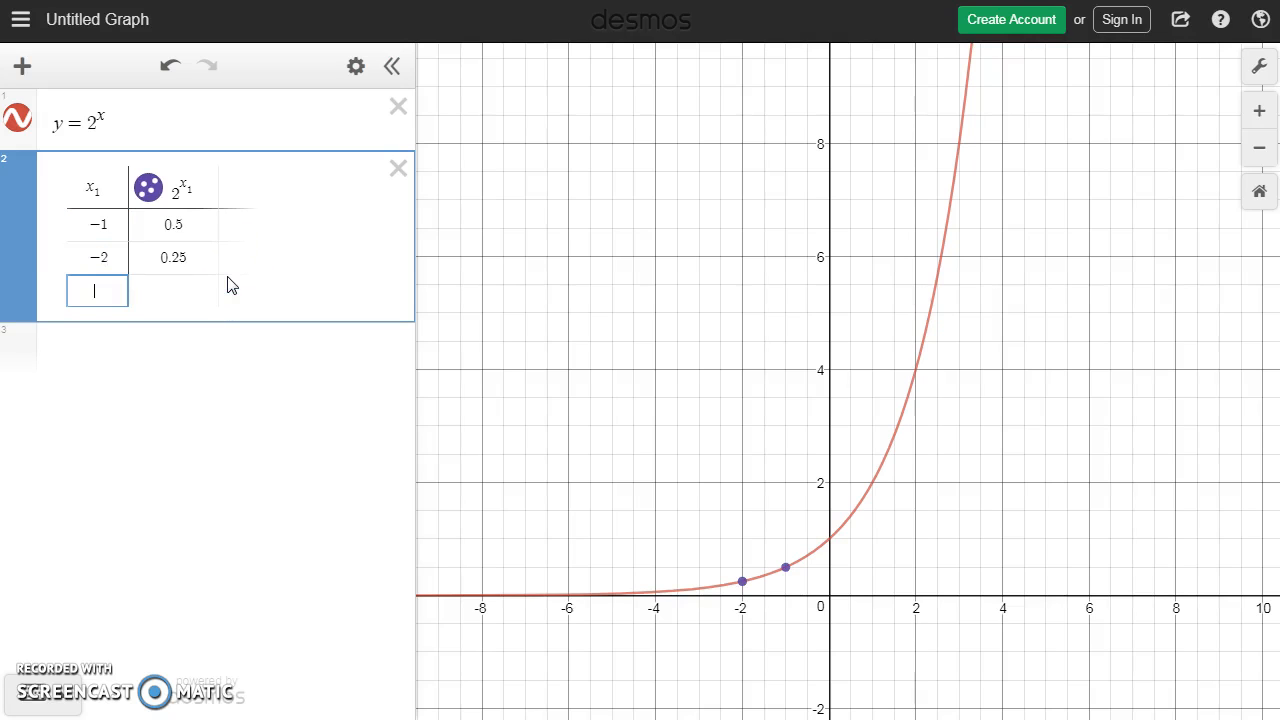
type("-4")
key("Return")
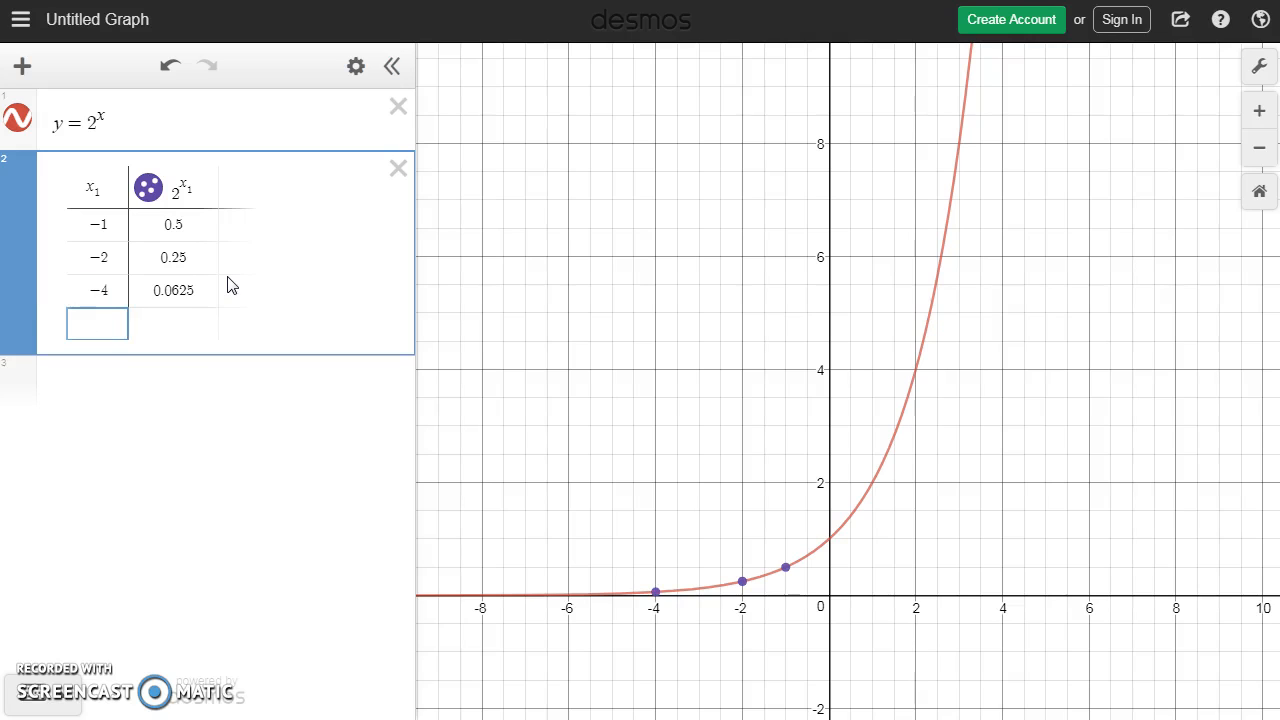
type("-6")
key("Return")
type("-8")
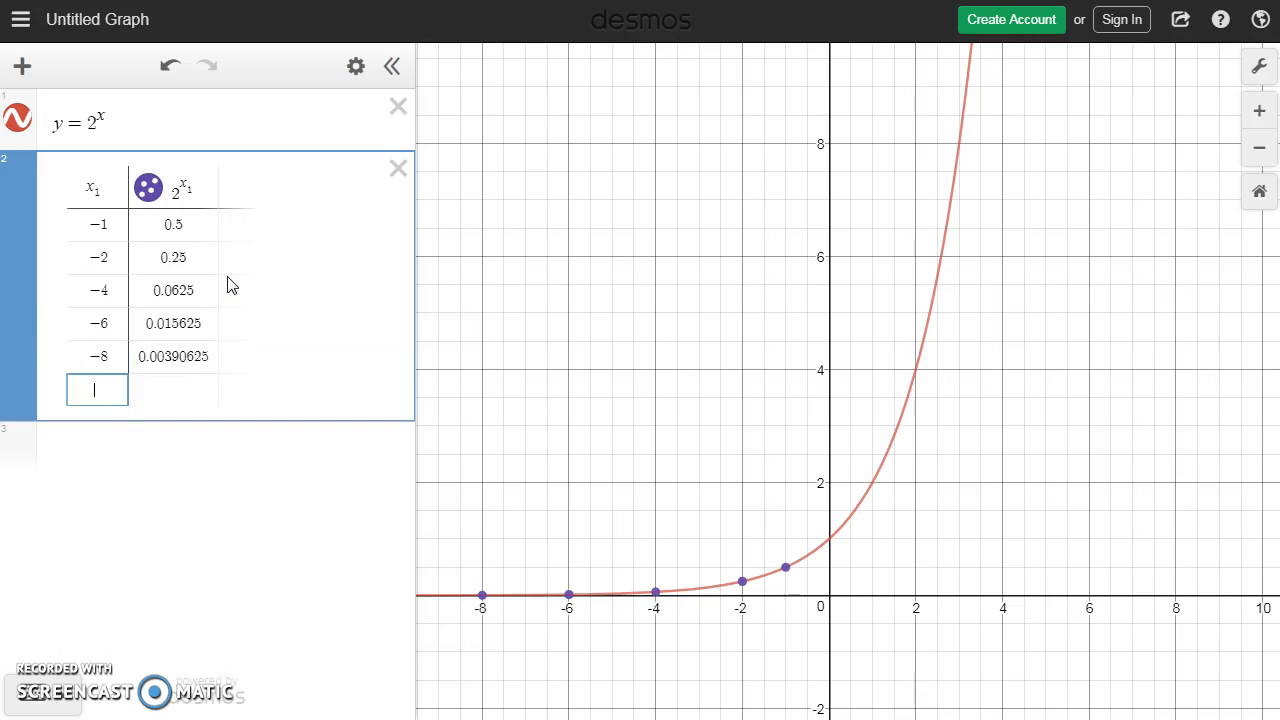
key("Return")
type("-10")
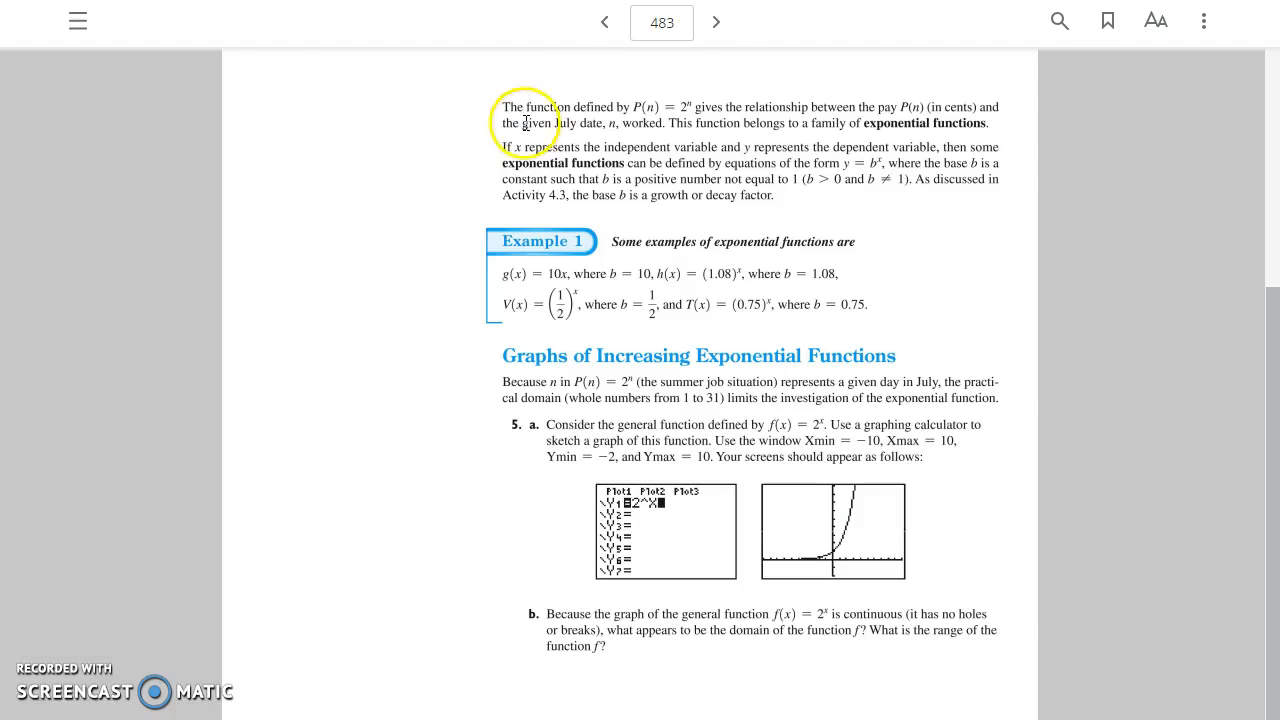
Page through the textbook from page 483 to the problem 11 table on page 486.
left_click(718, 20)
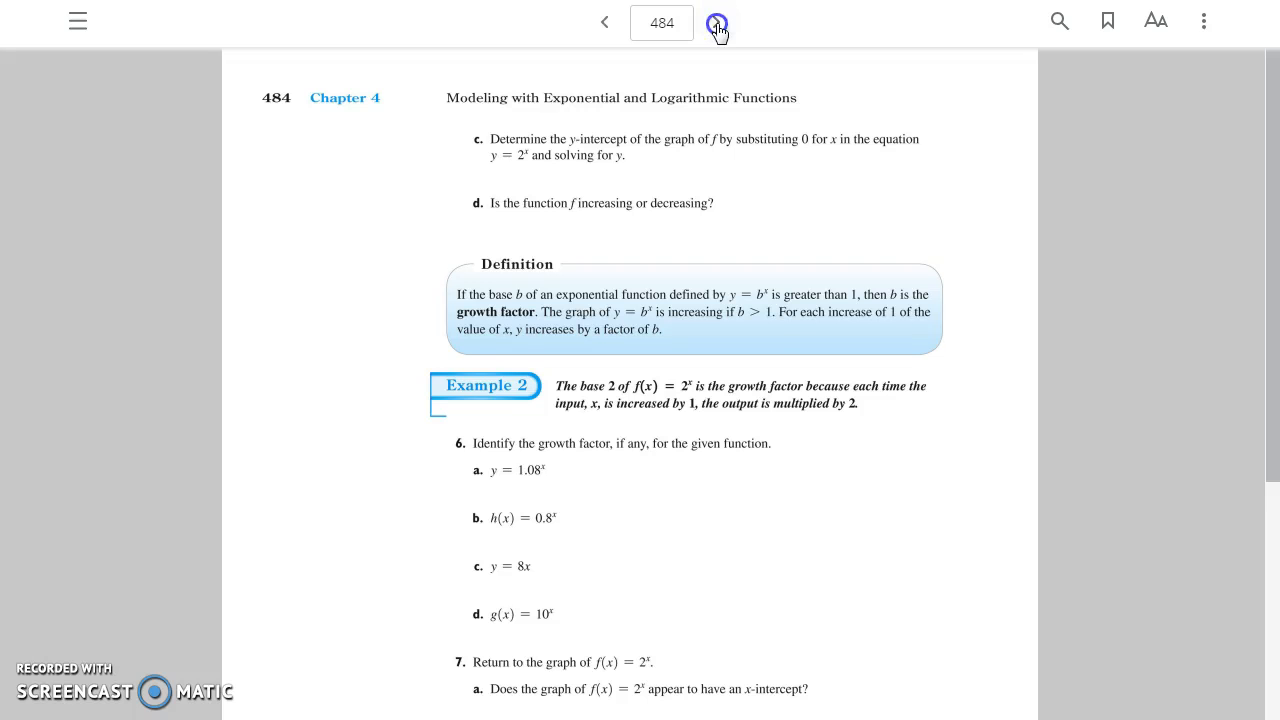
left_click(718, 24)
left_click_drag(1275, 188, 1234, 449)
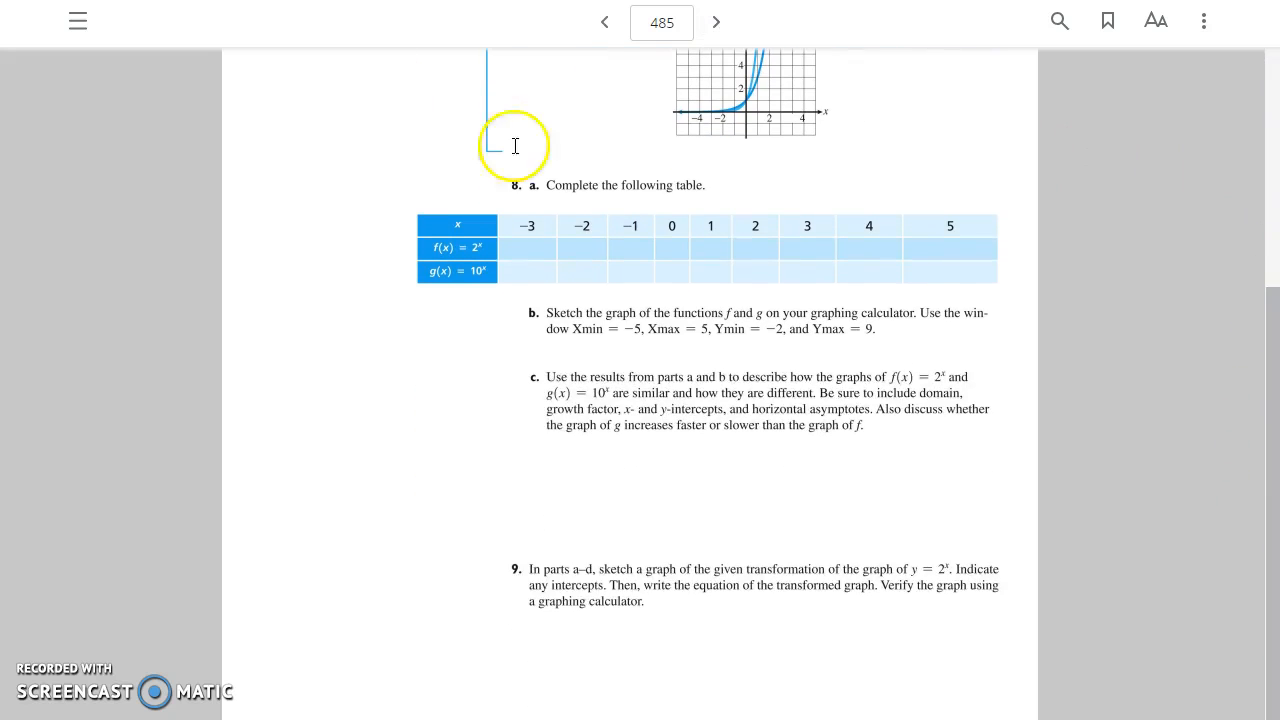
left_click(717, 22)
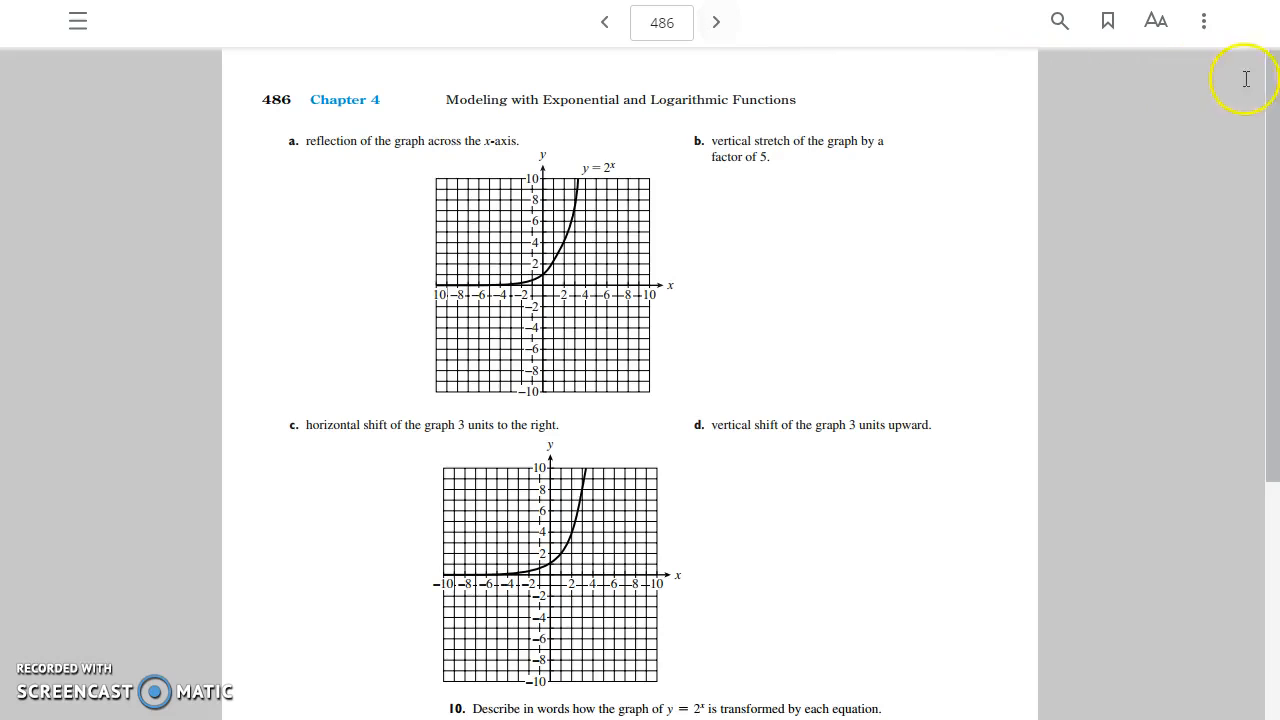
left_click_drag(1274, 93, 1257, 349)
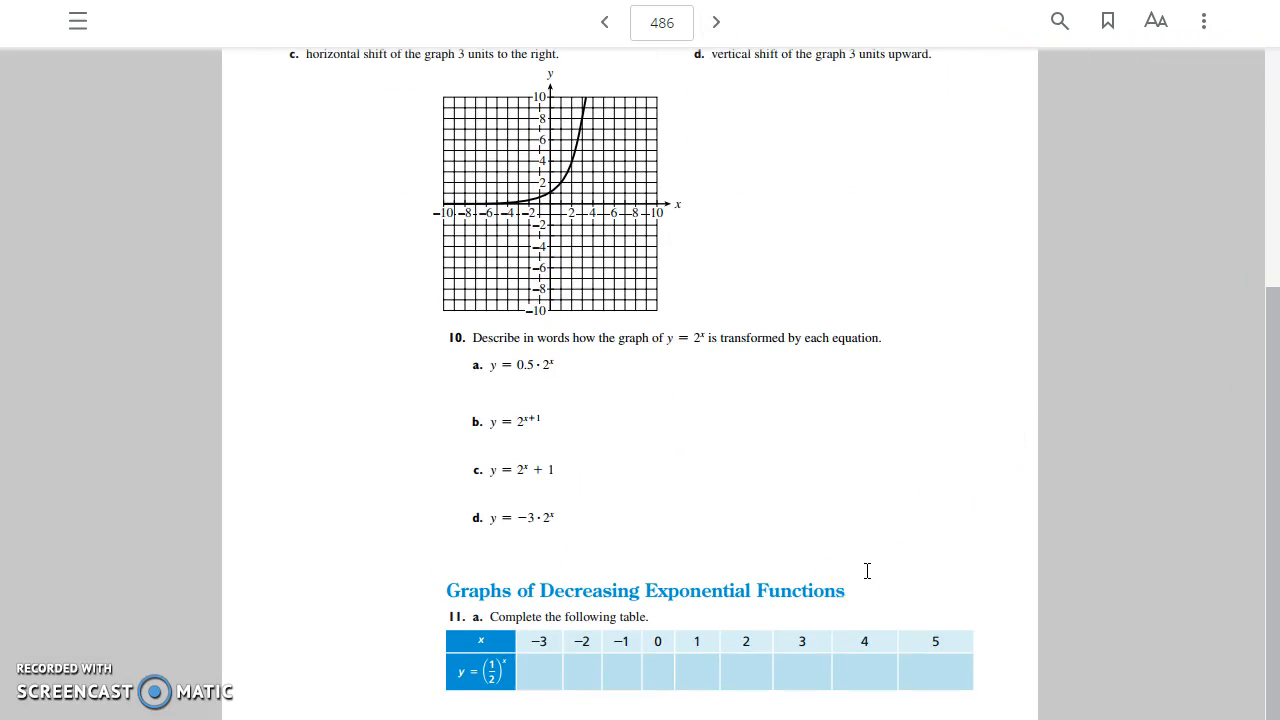
left_click(754, 514)
Switch back to the Desmos graph and hide both the y = 2^x curve and the 2^(x_1) table points.
key("ctrl+Tab")
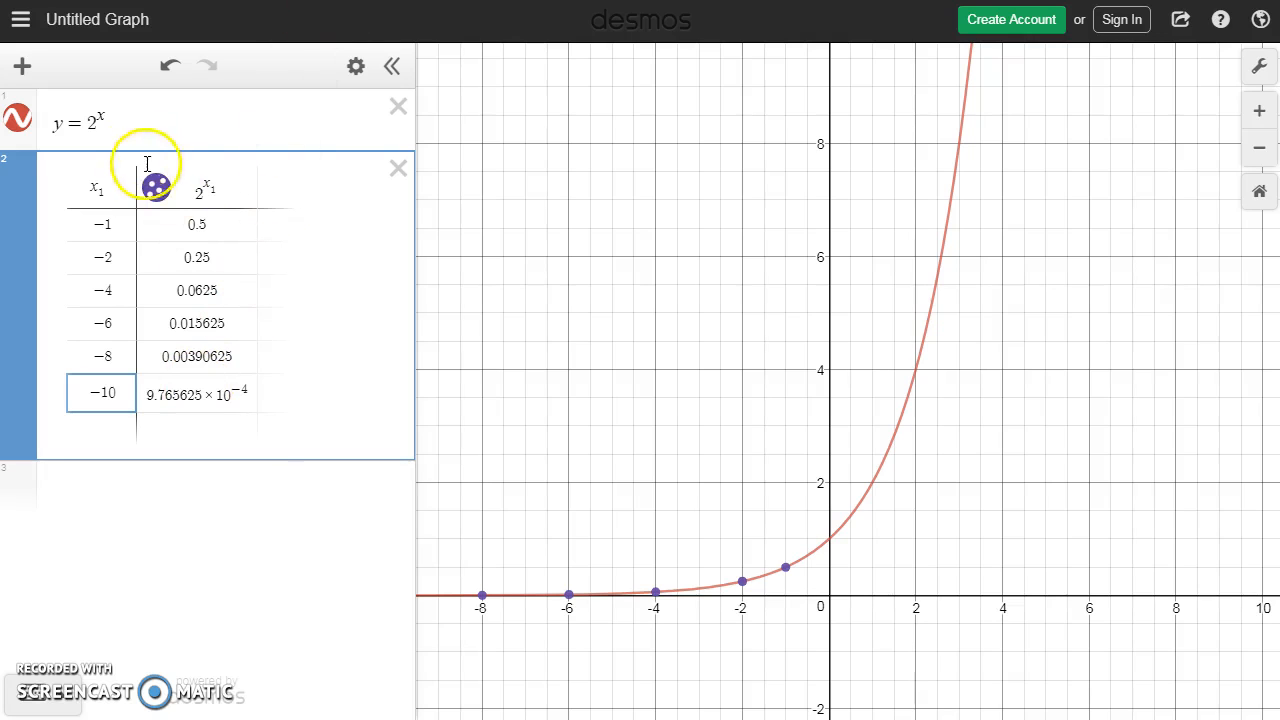
left_click(17, 117)
left_click(160, 190)
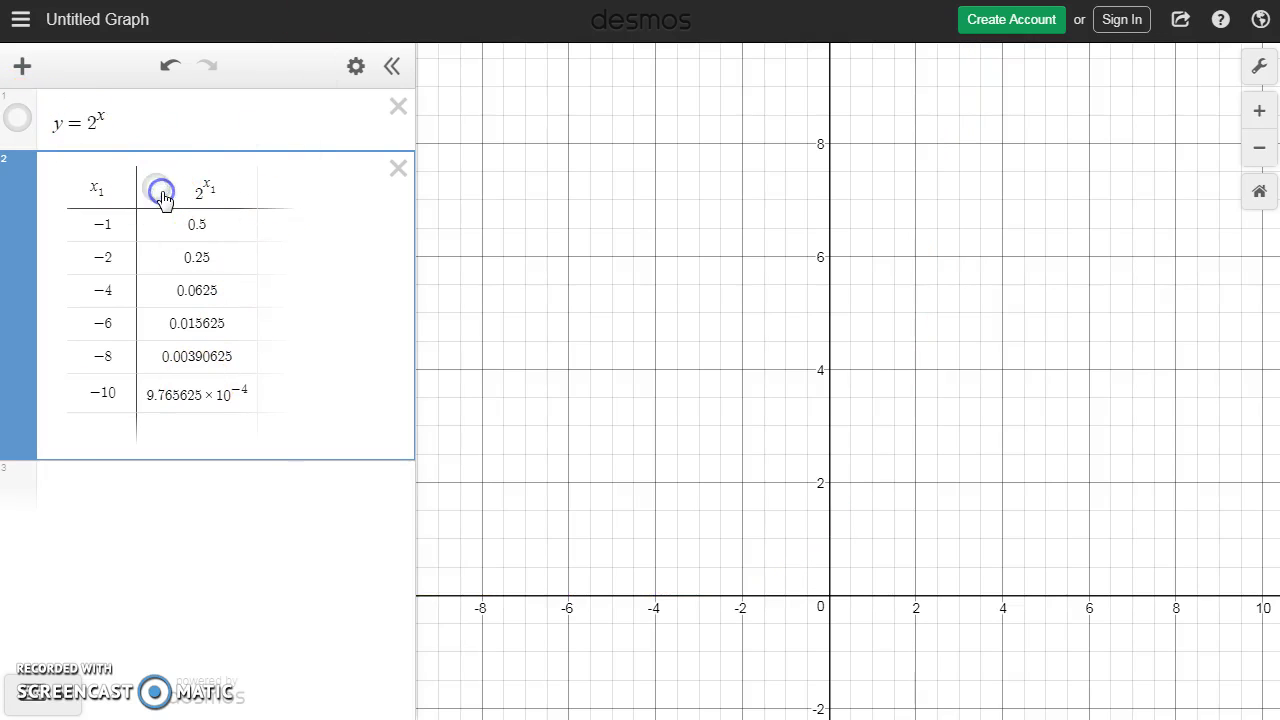
Add a second table below the first and set its second column heading to (1/2)^(x_2).
left_click(34, 486)
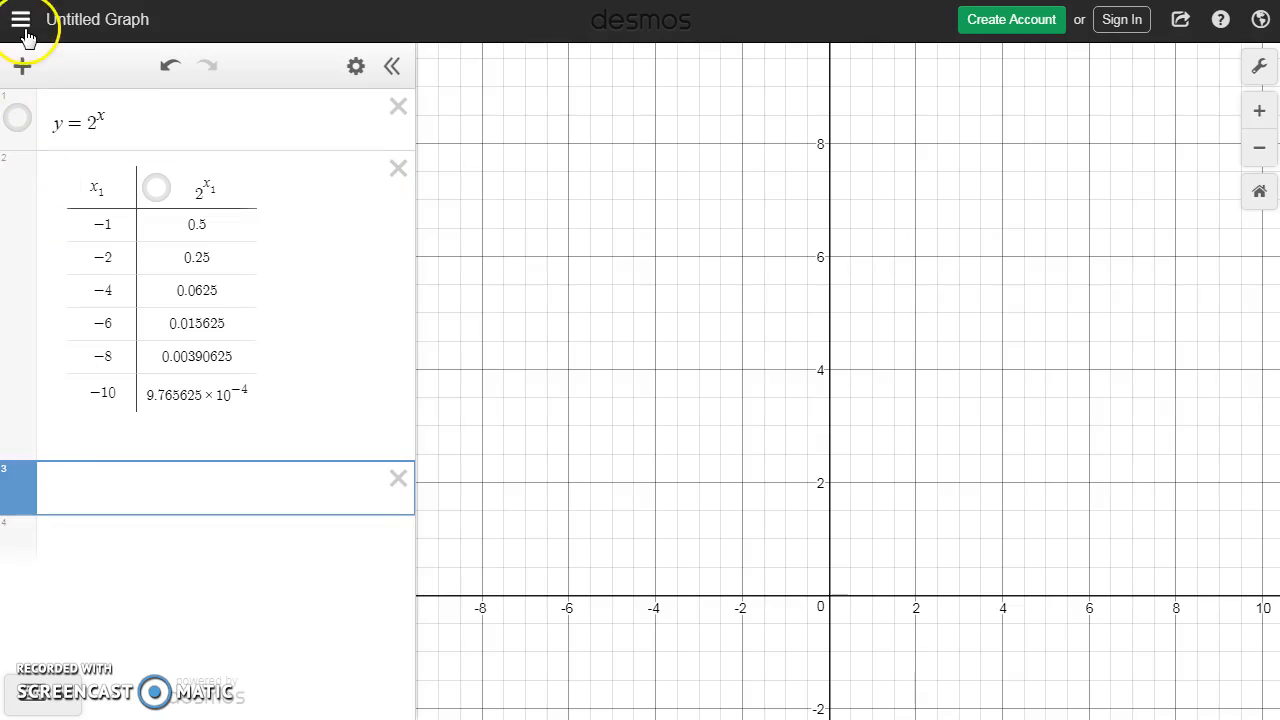
left_click(22, 66)
left_click(66, 209)
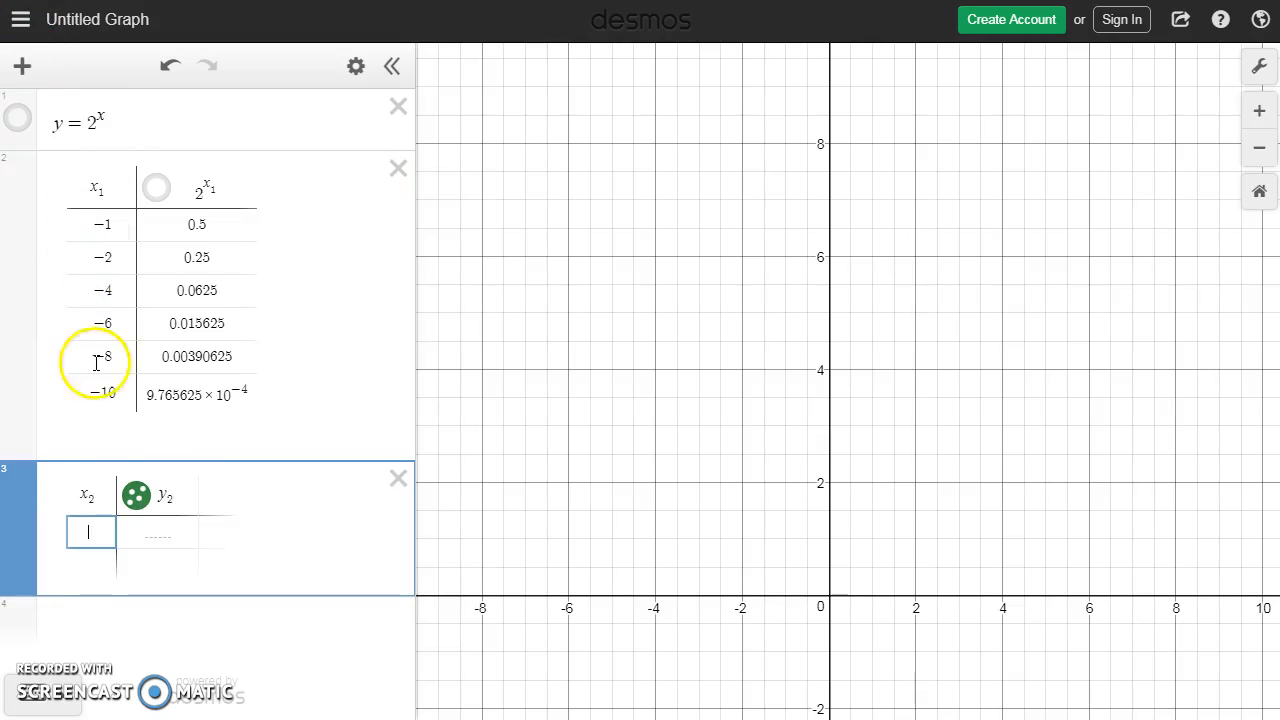
left_click(168, 495)
double_click(171, 495)
type("(x₂")
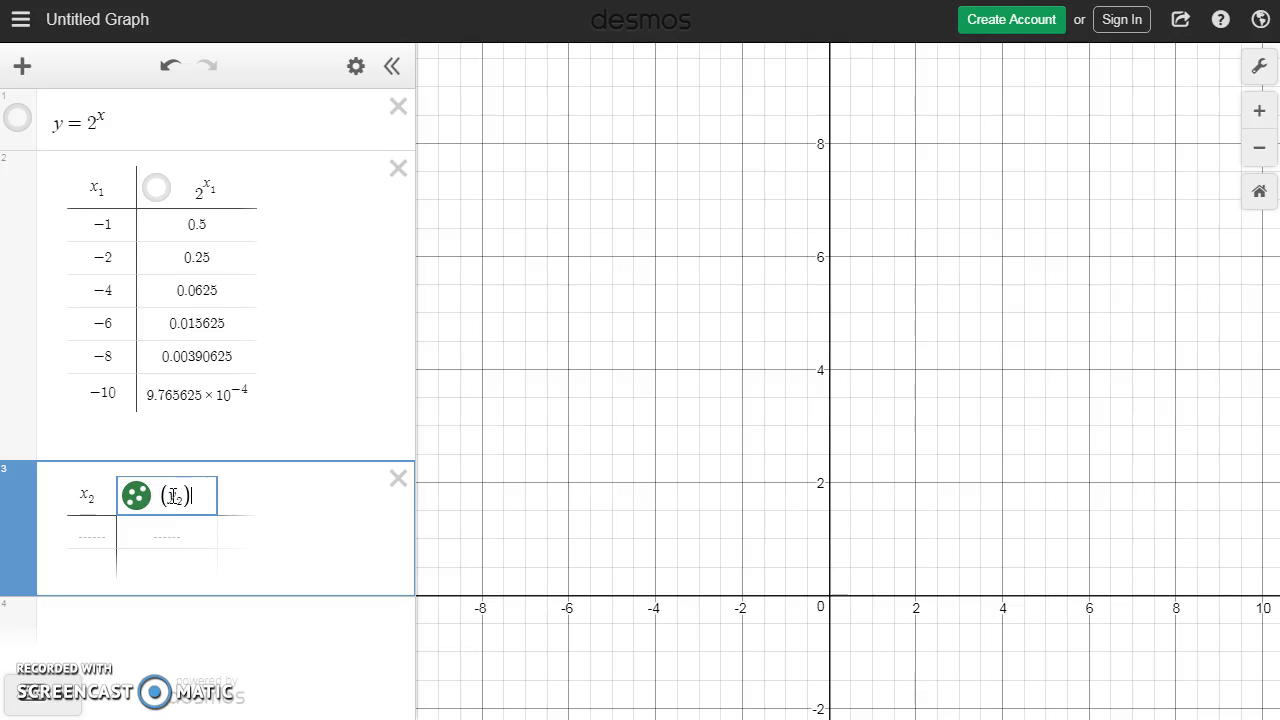
key("BackSpace")
type("1/2)")
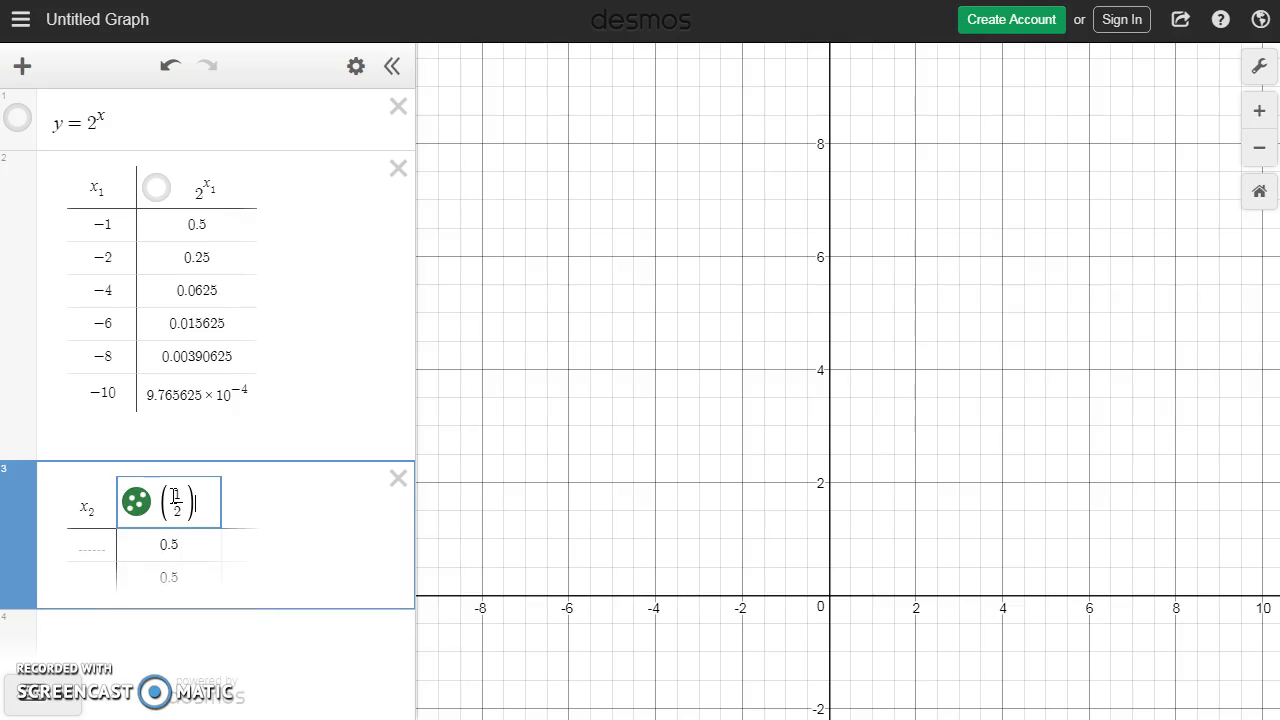
type("^")
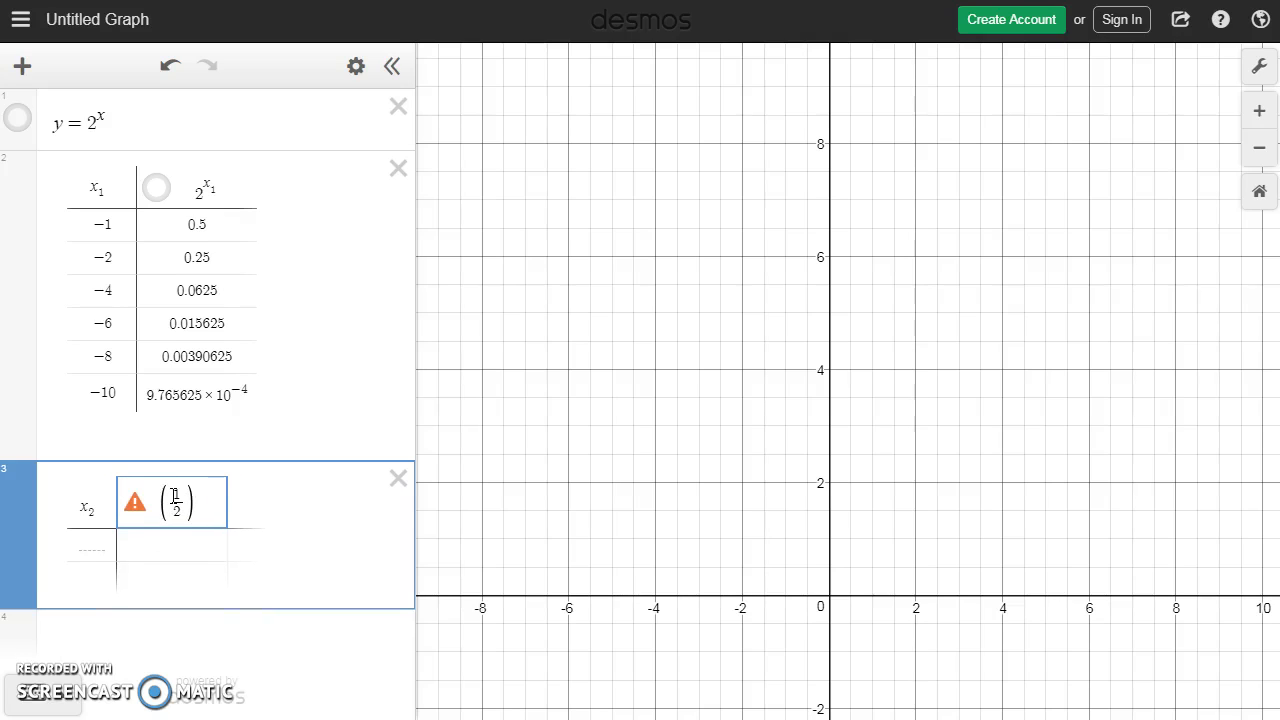
type("x_2")
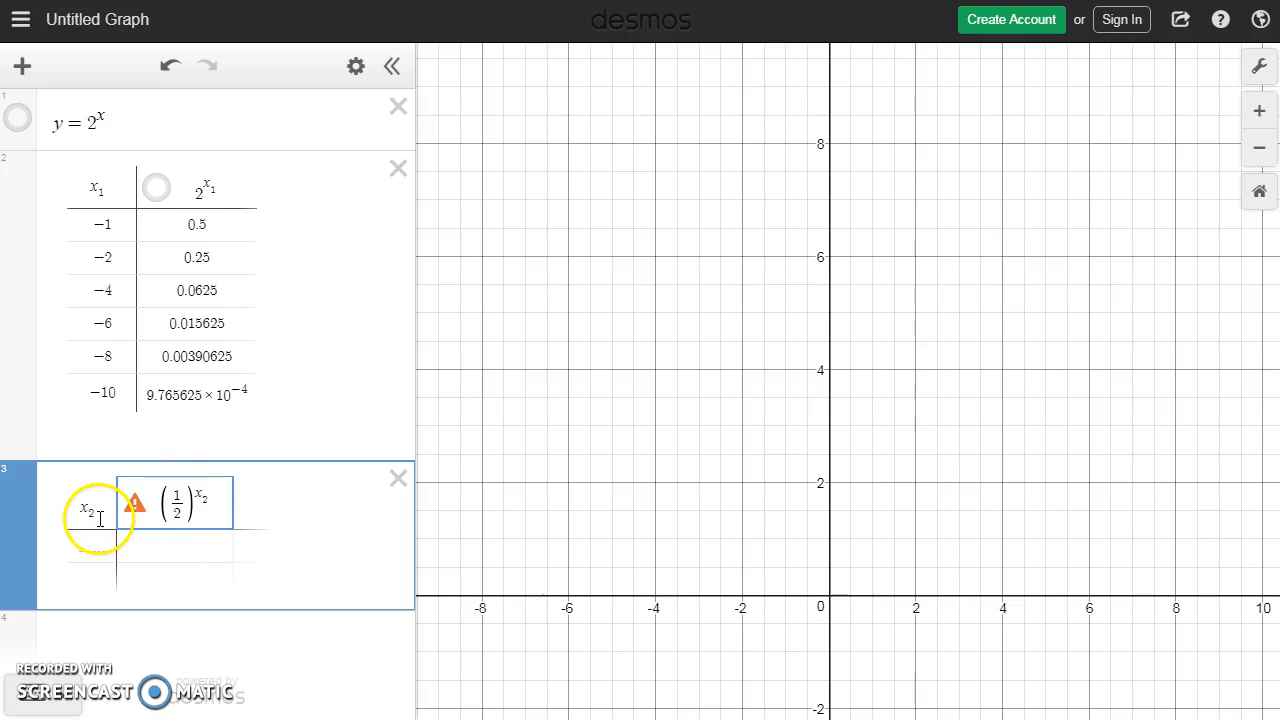
Fill the x_2 column with the whole numbers from -3 to 5.
left_click(88, 550)
type("-3")
key("Return")
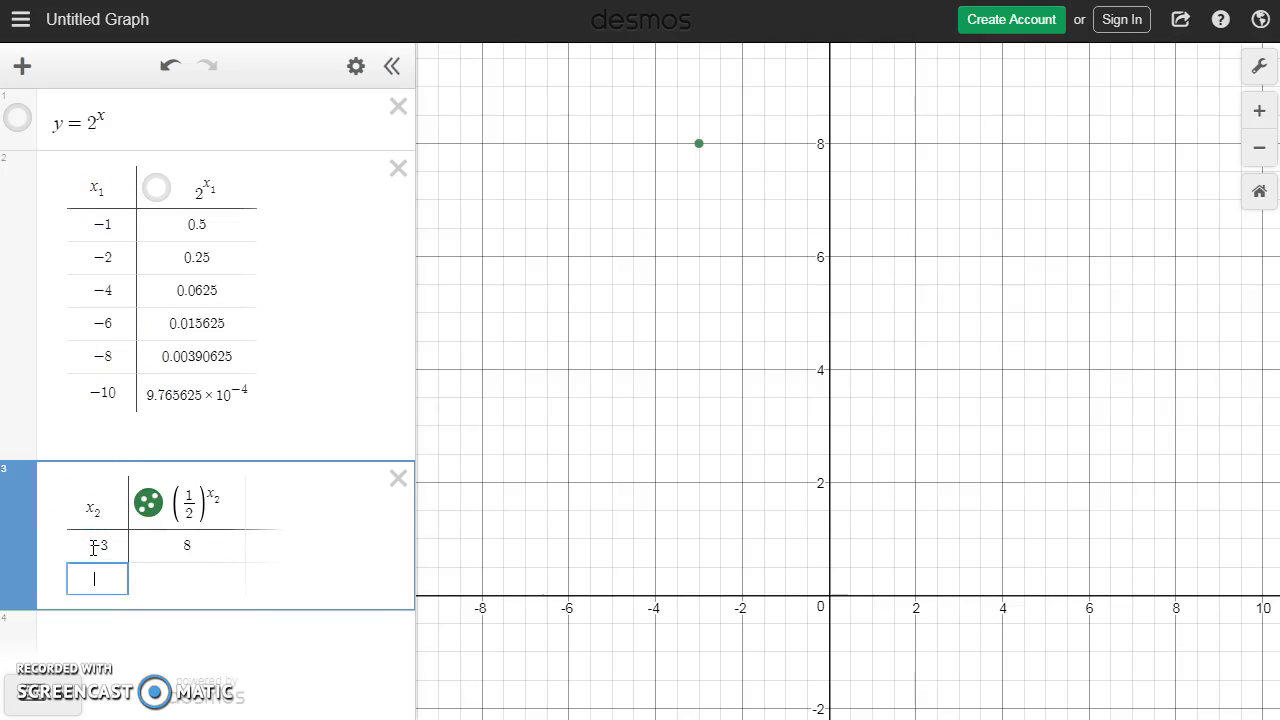
type("-2")
key("Return")
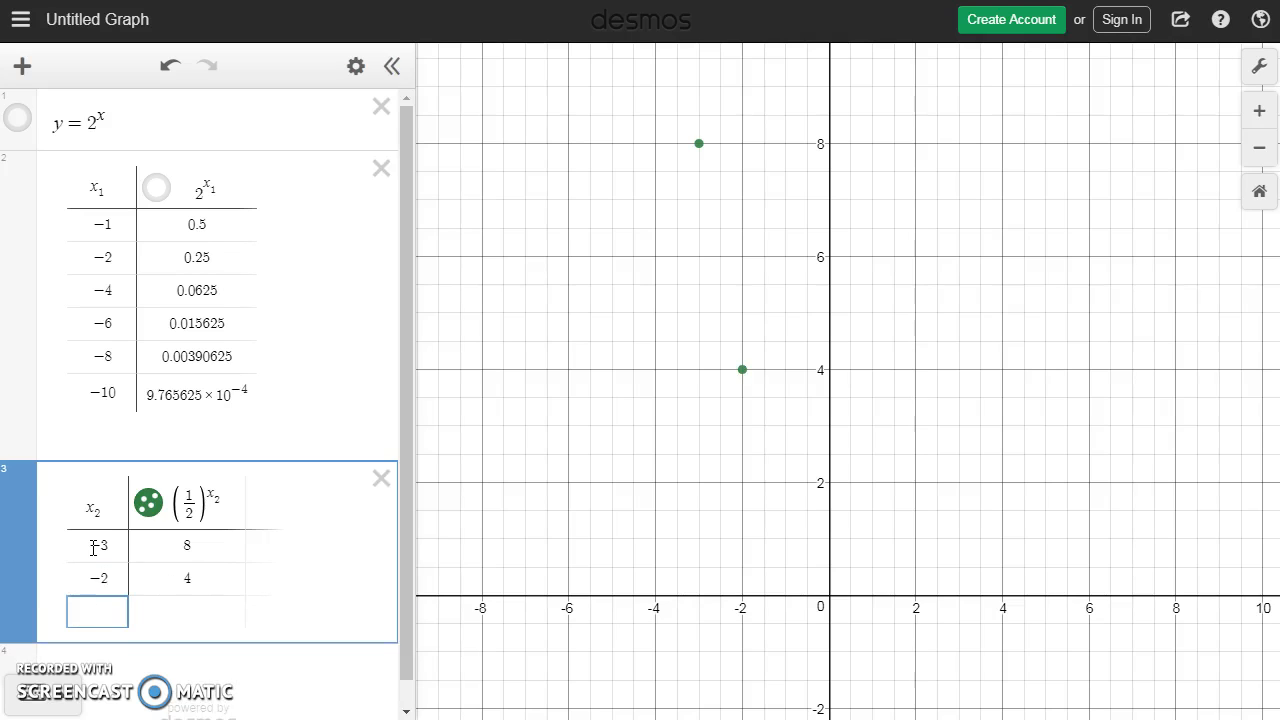
type("-1")
key("Return")
type("0")
key("Return")
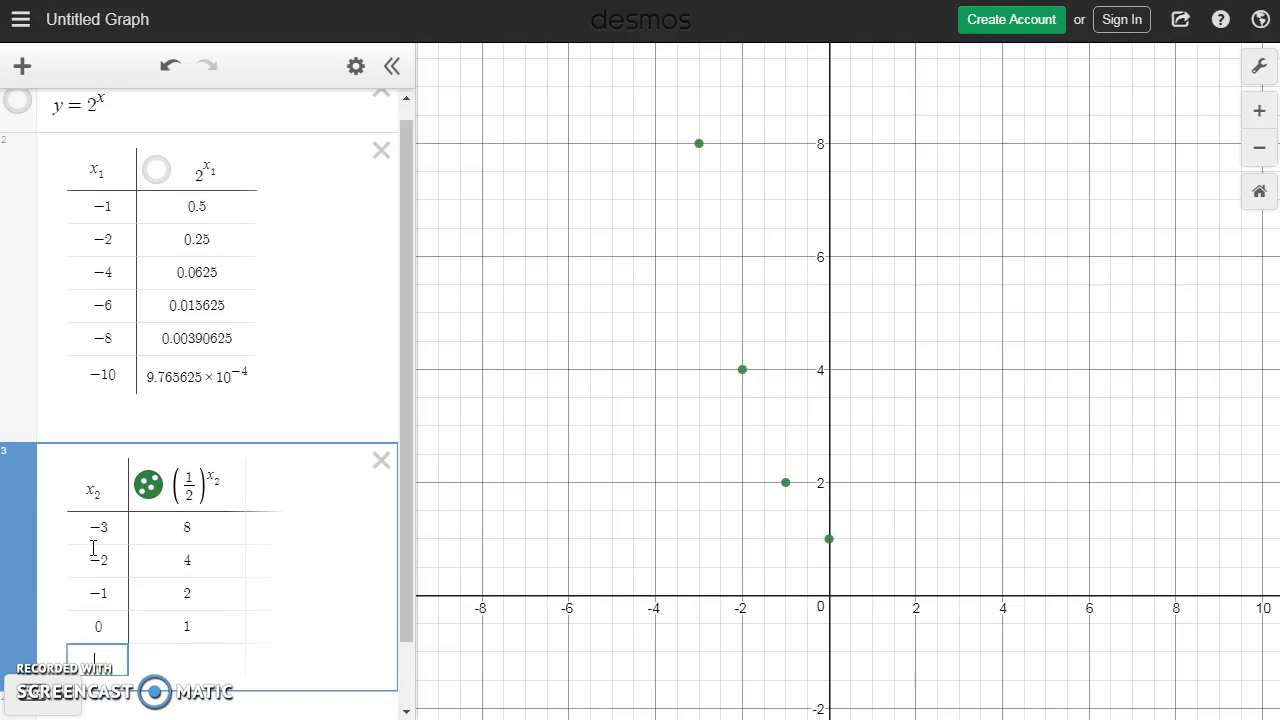
type("1")
key("Return")
type("2")
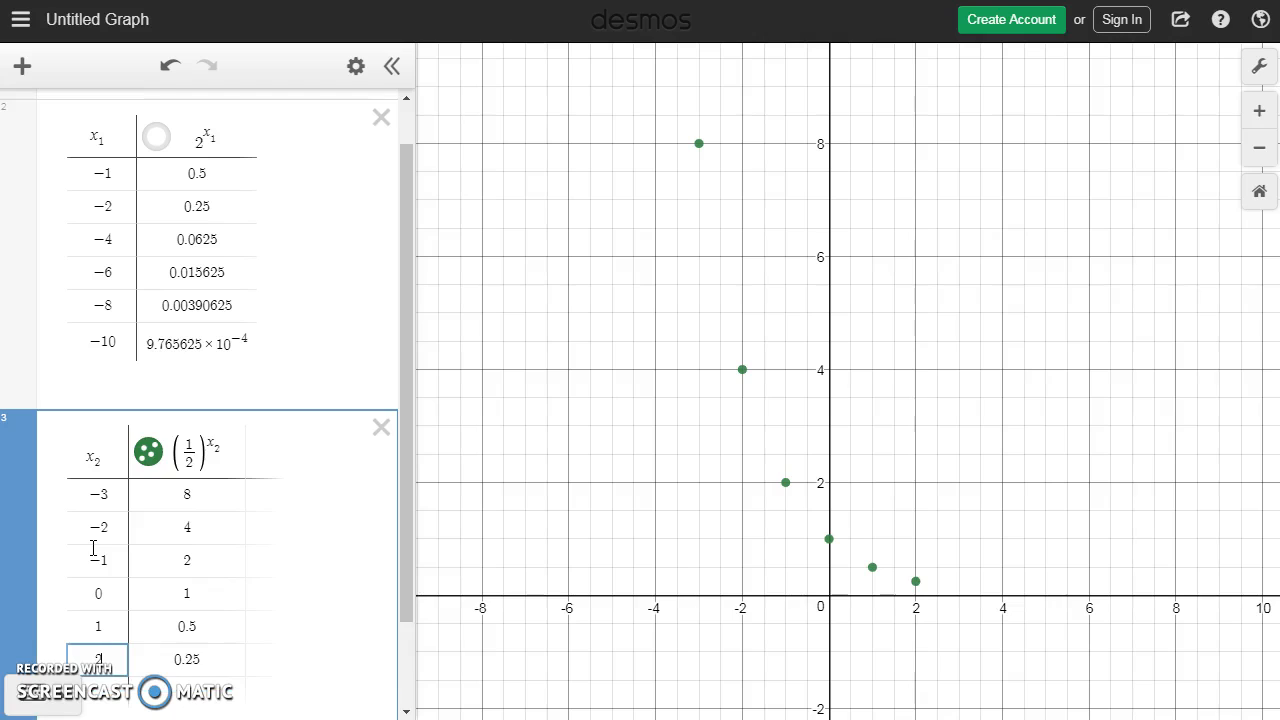
key("Return")
type("3")
key("Return")
type("4")
key("Return")
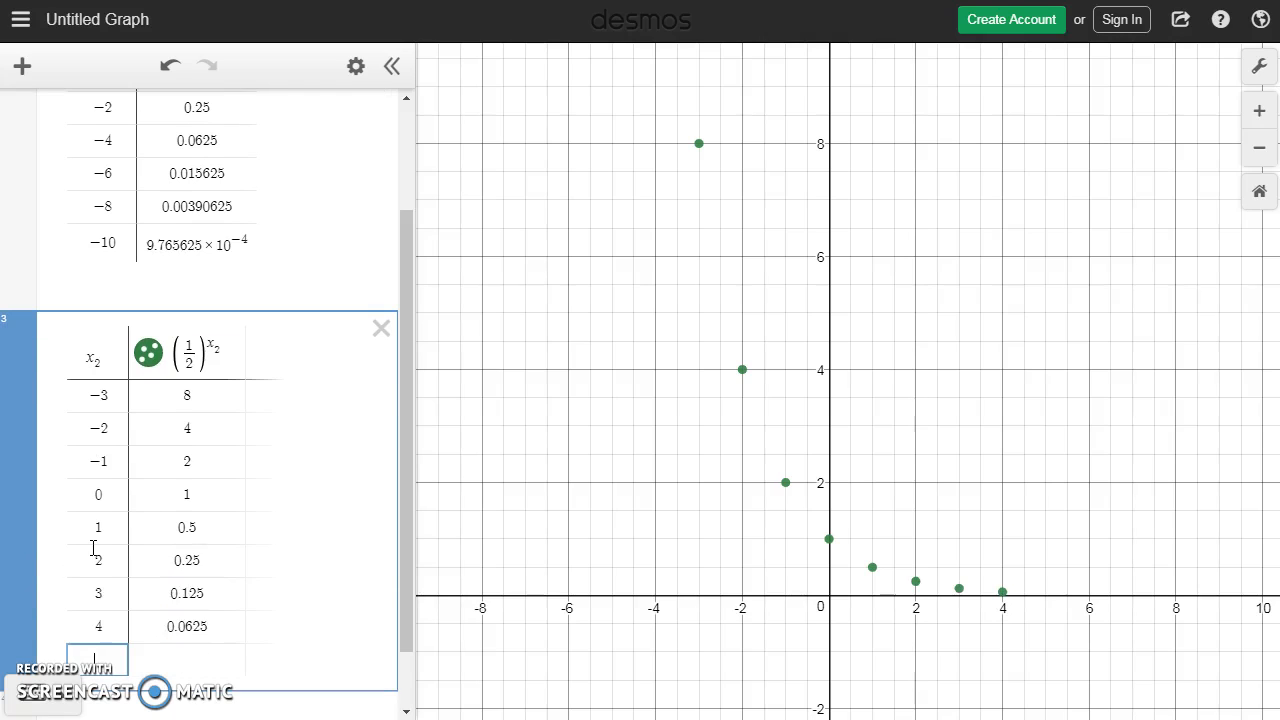
type("5")
left_click(118, 548)
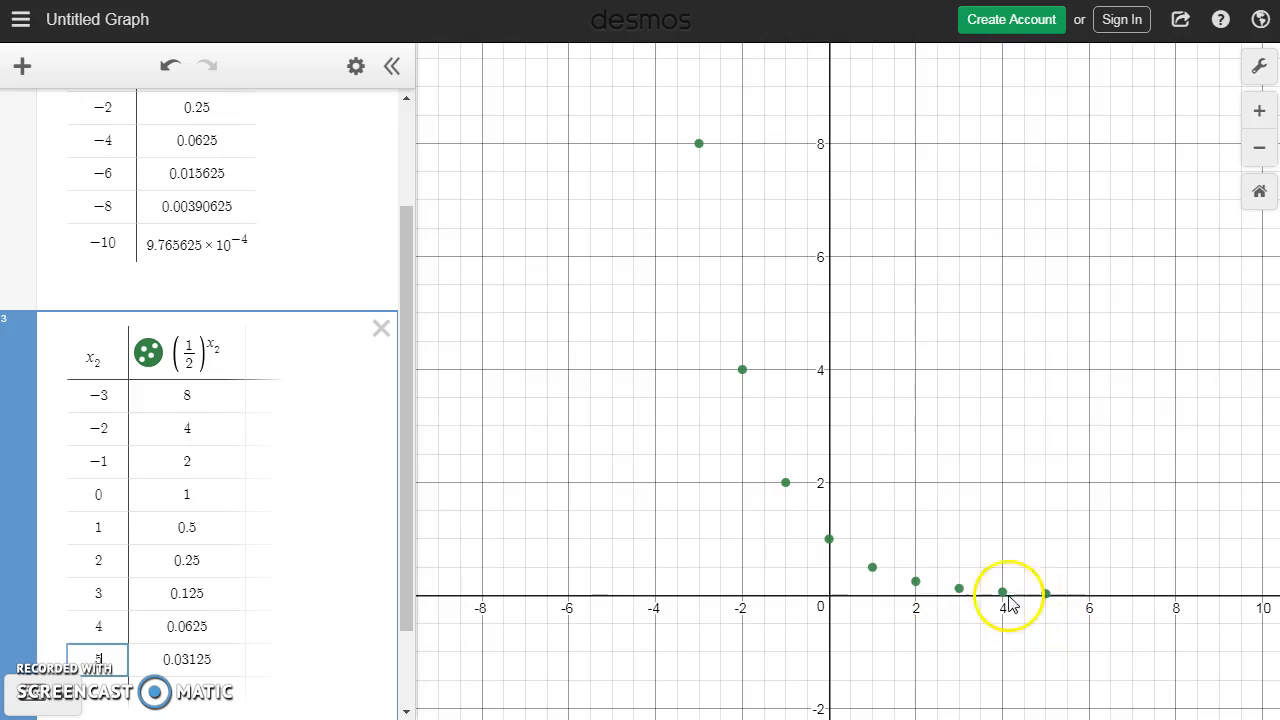
left_click_drag(406, 352, 397, 437)
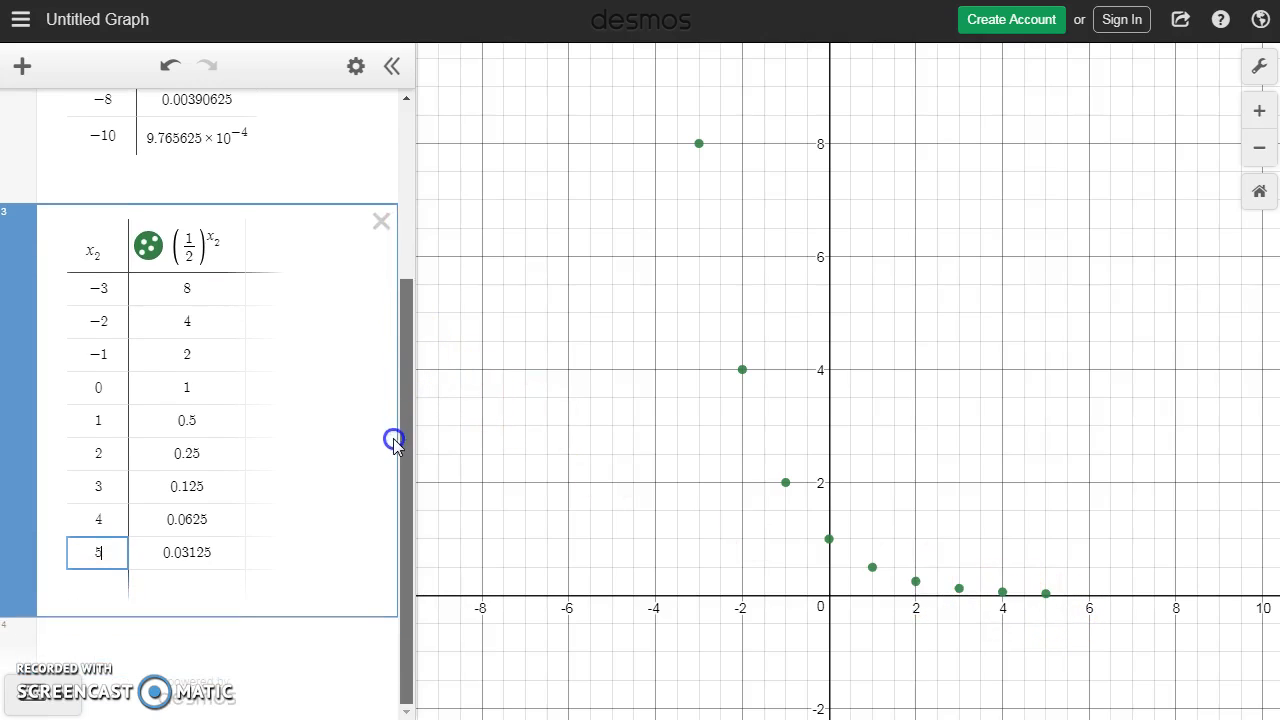
Graph the exponential function y = (1/2)^x as a new expression below the second table.
left_click(205, 641)
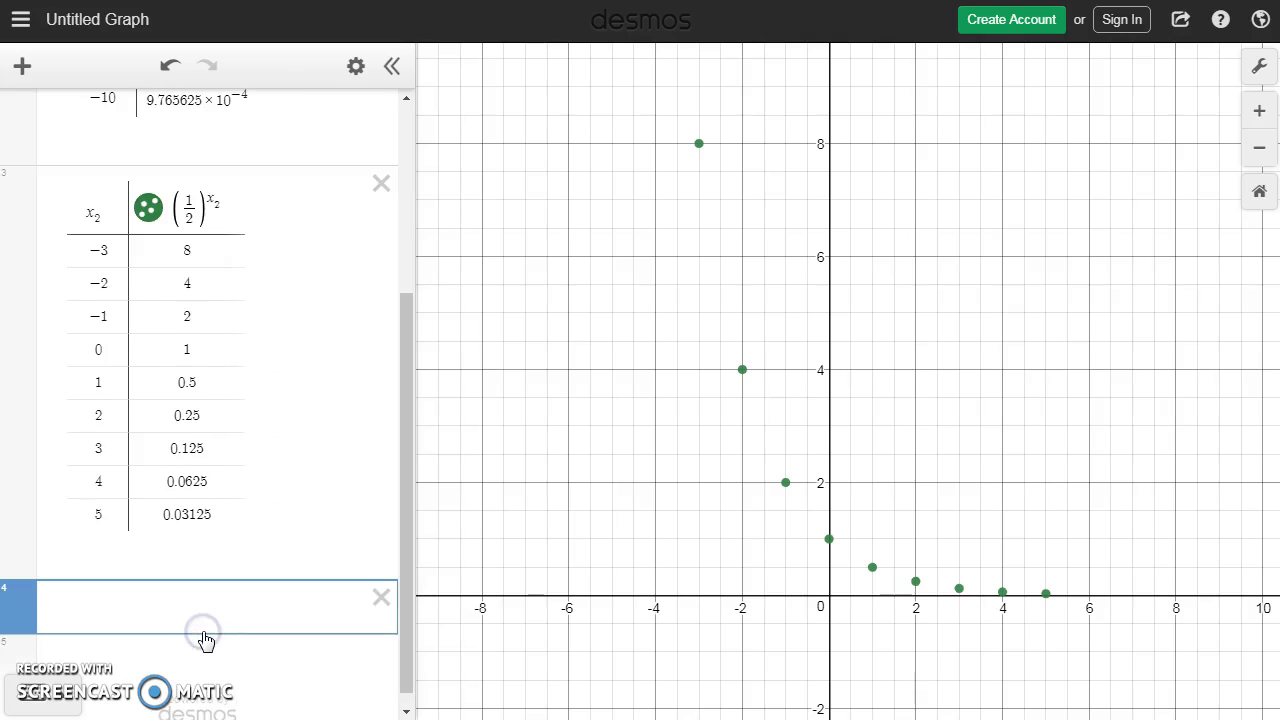
type("(1/2)")
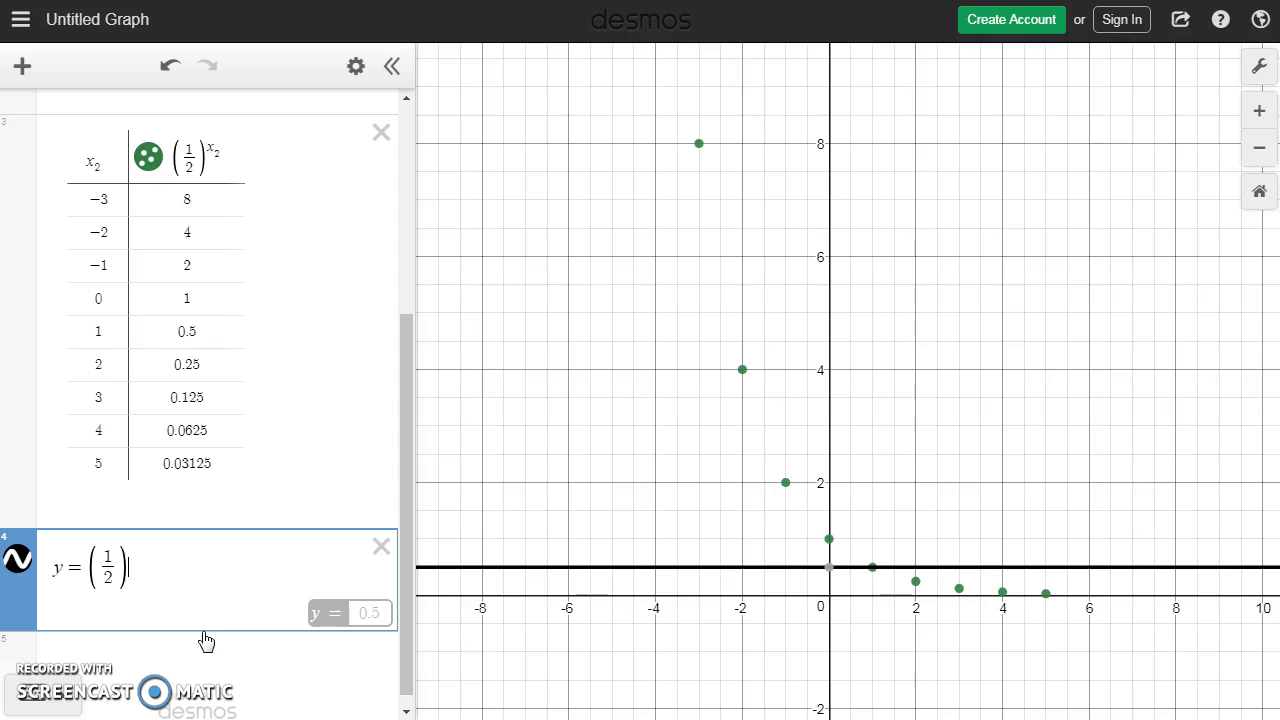
type("^x")
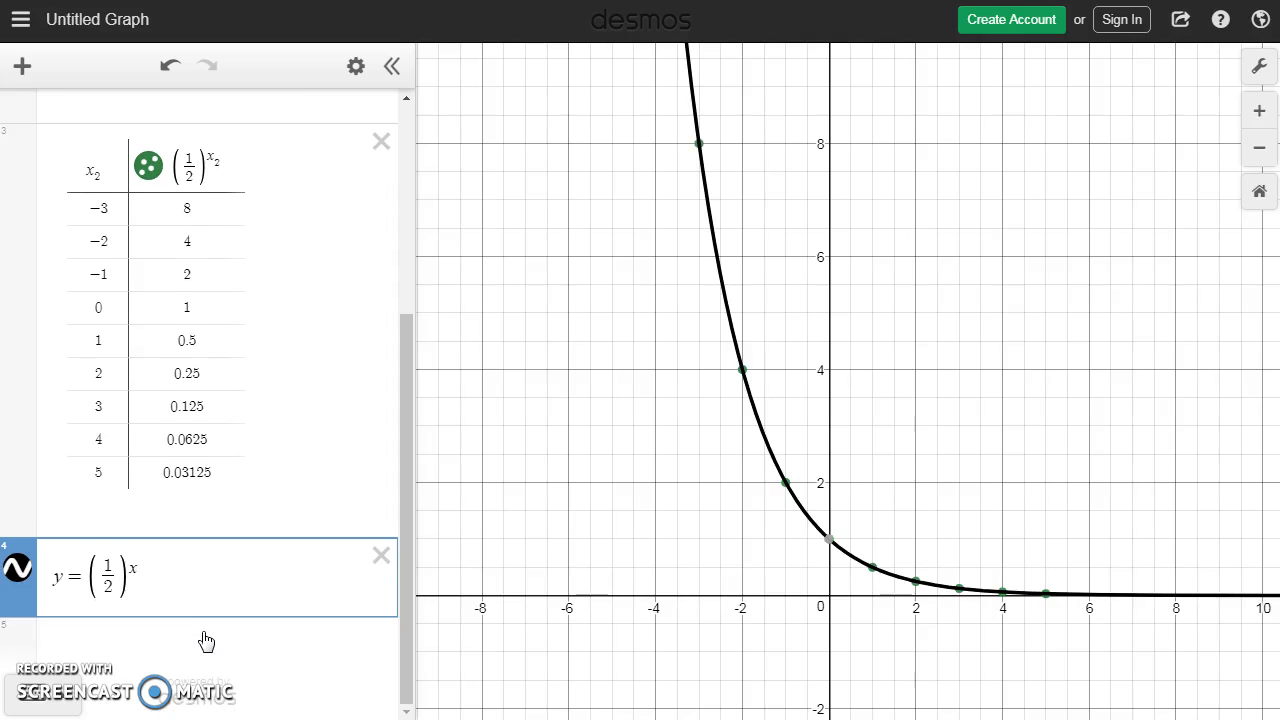
Recolor the y = (1/2)^x curve green to match the table points and display the coordinates of its y-intercept.
left_click(18, 568)
left_click(244, 556)
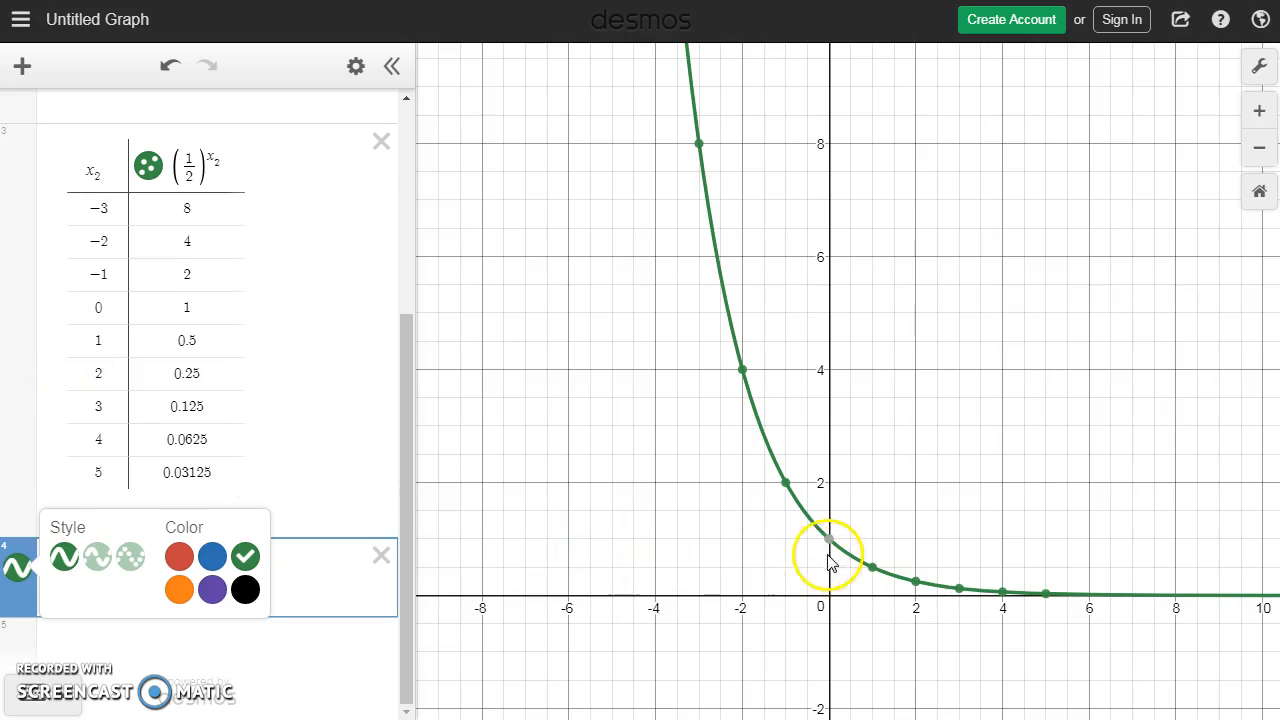
left_click(780, 535)
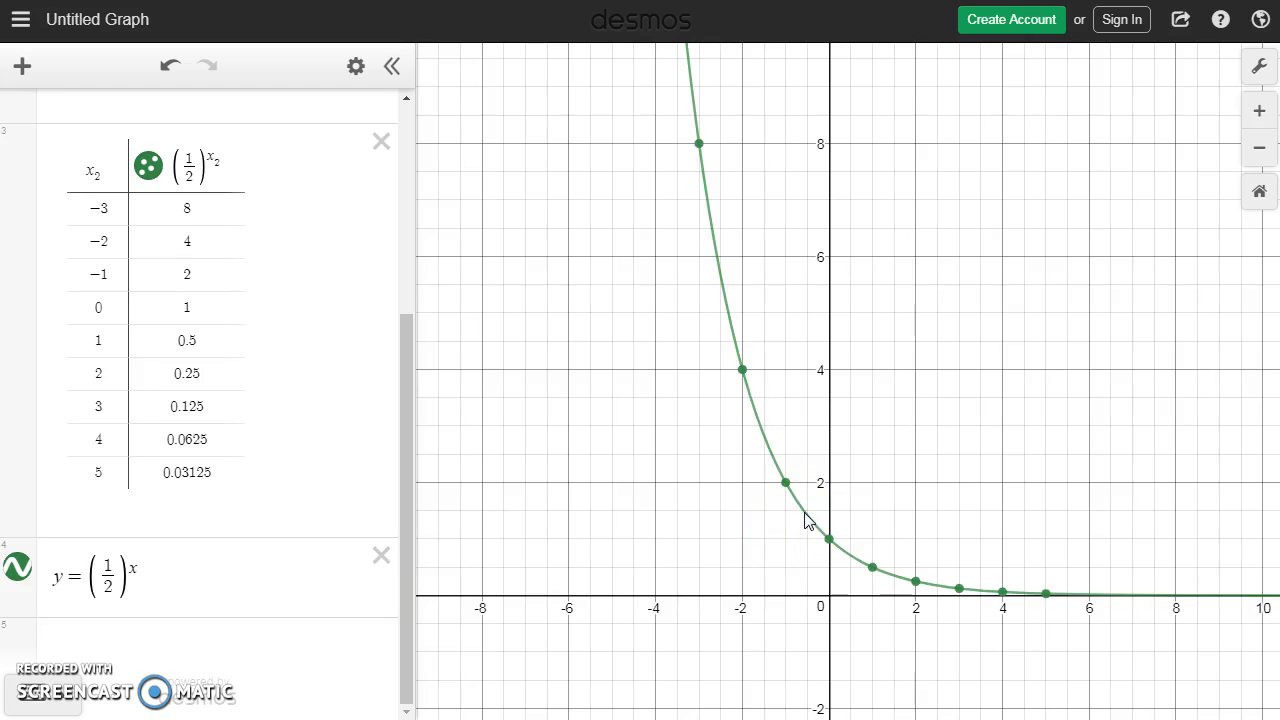
left_click(829, 538)
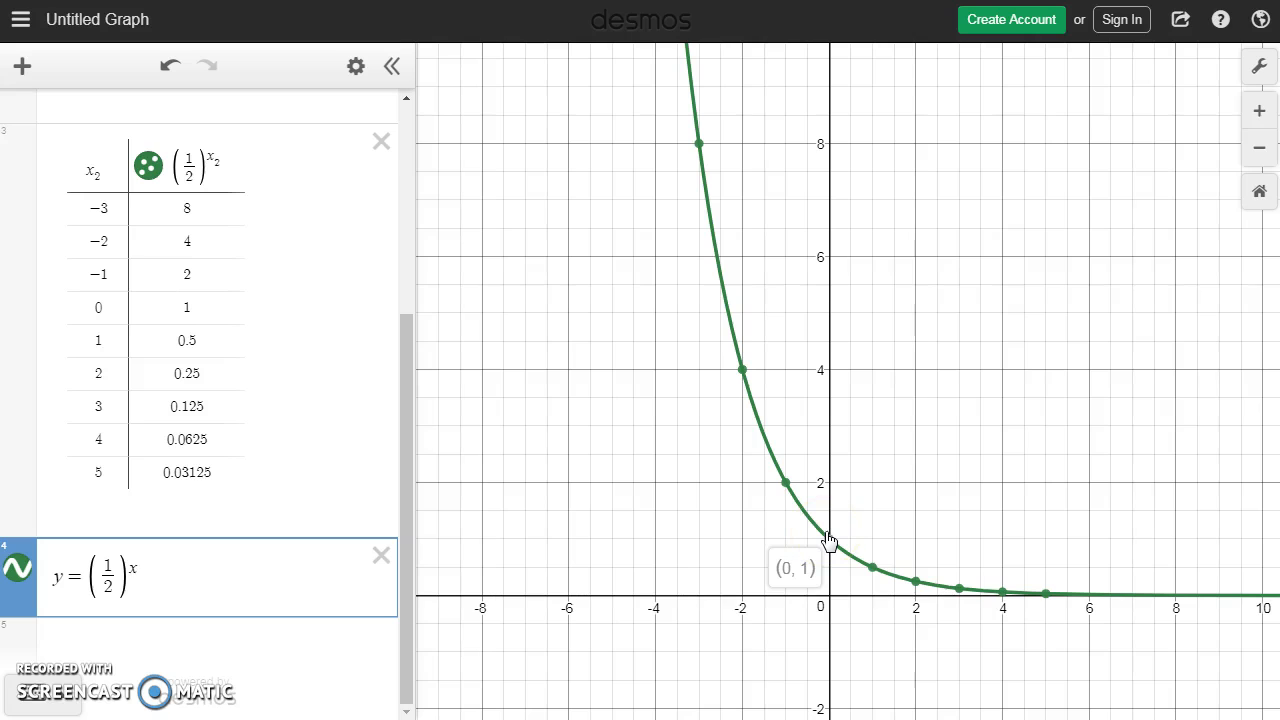
Switch to the textbook and page forward from page 486 to problem 13 on page 488.
left_click(586, 666)
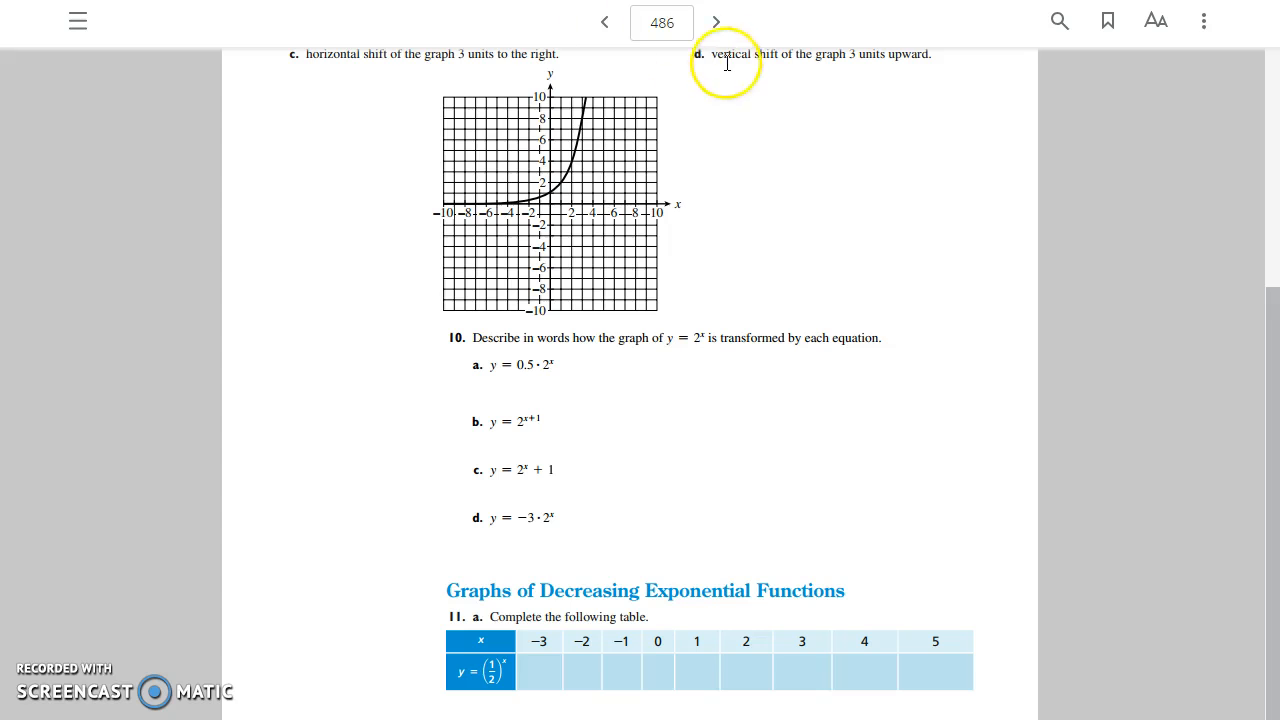
left_click(716, 24)
left_click(716, 24)
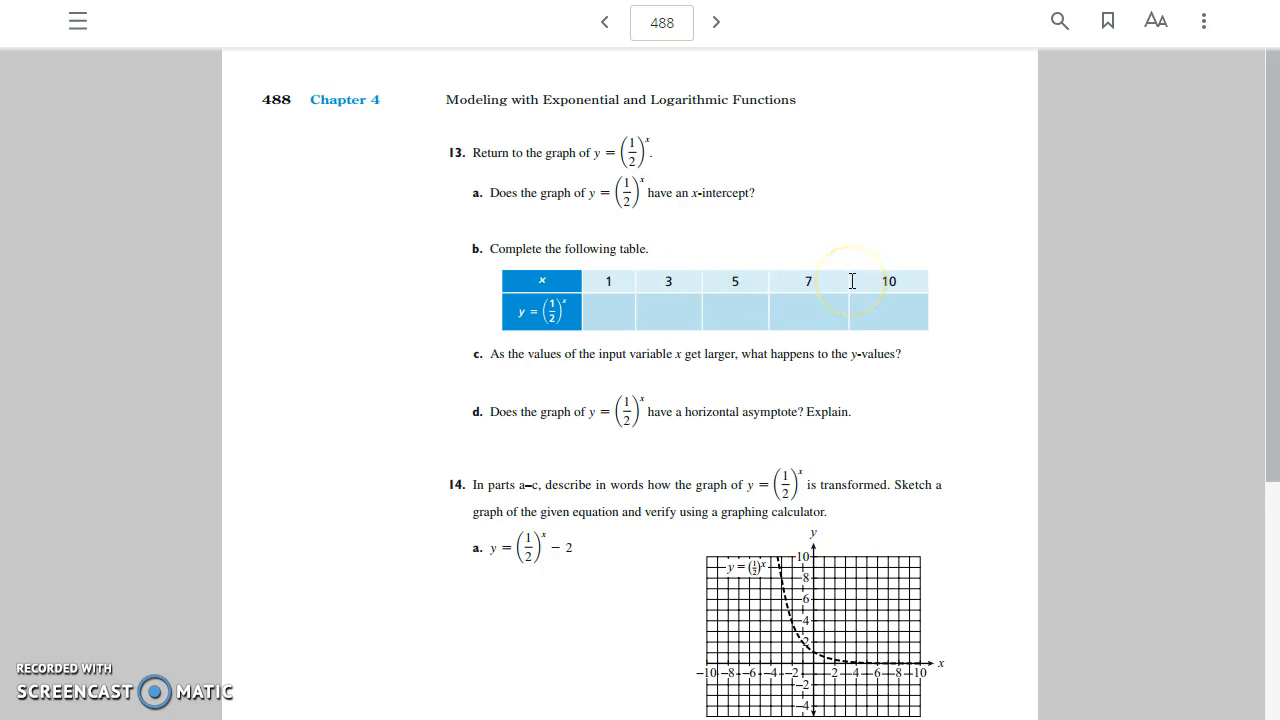
Switch back to the Desmos graph and add the x_2 values 7 and 10 at the end of the (1/2)^(x_2) table.
left_click(305, 1)
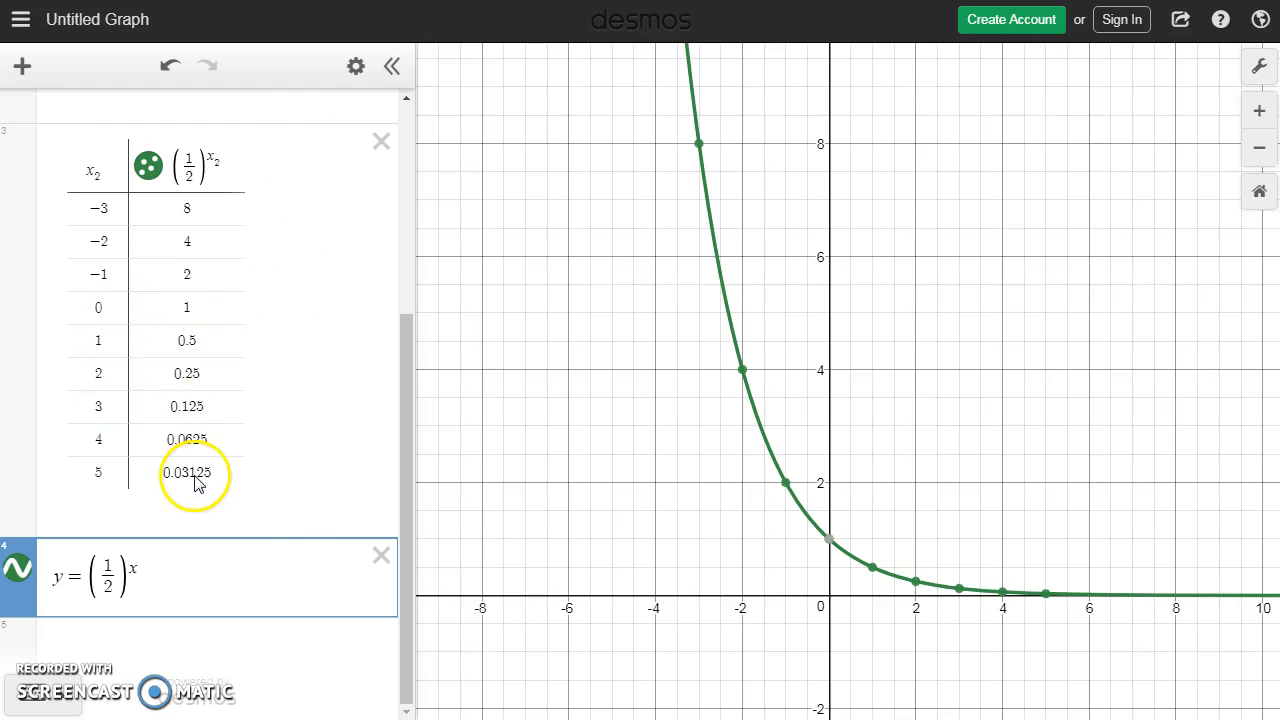
left_click(105, 503)
left_click(95, 558)
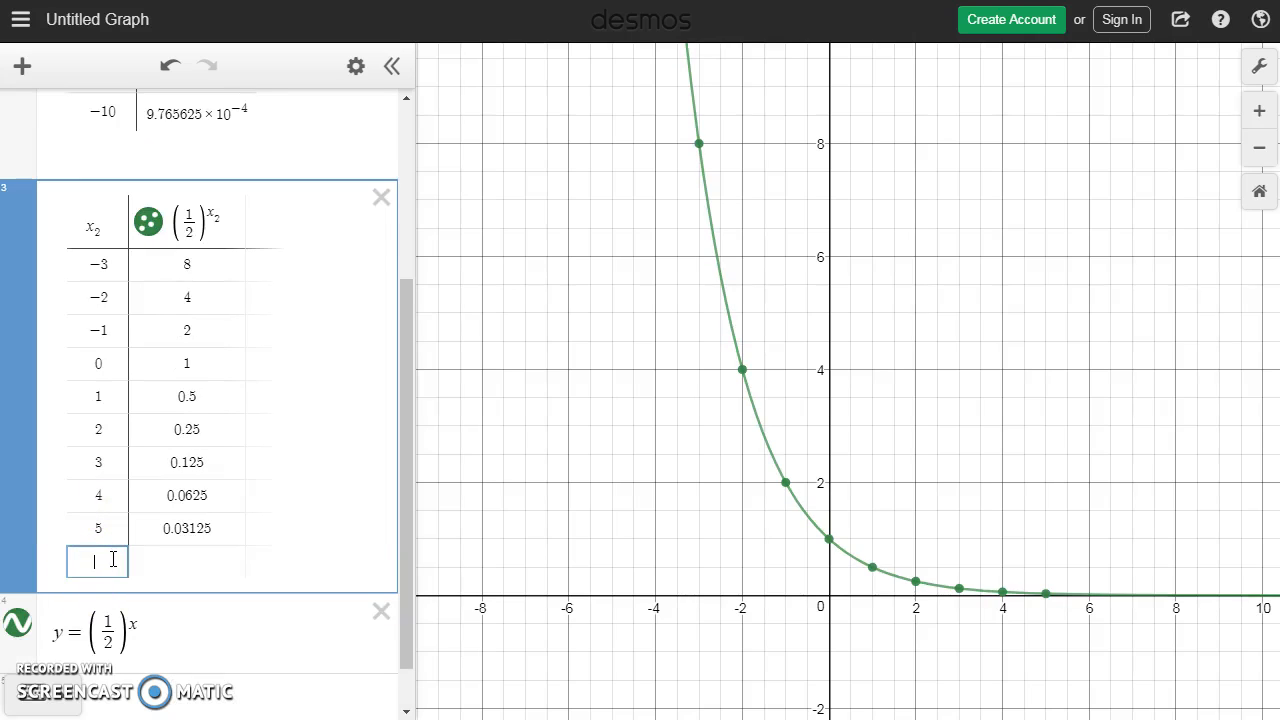
type("7")
key("Return")
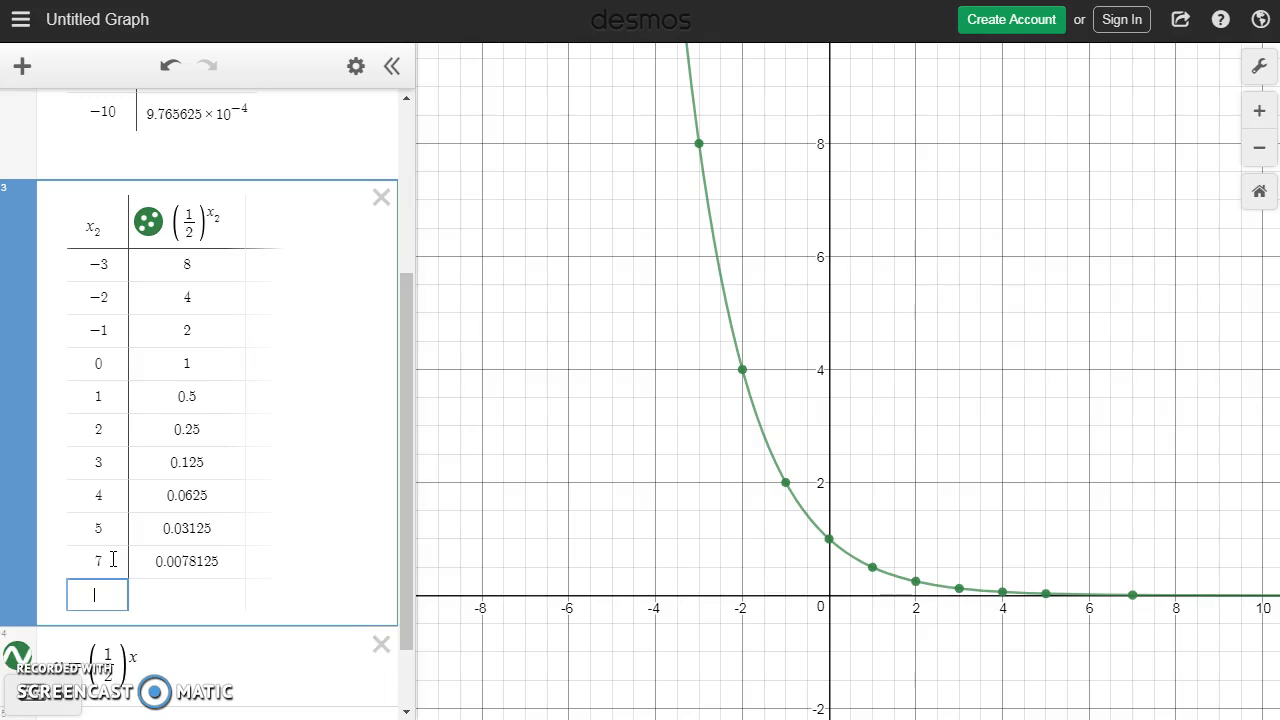
type("10")
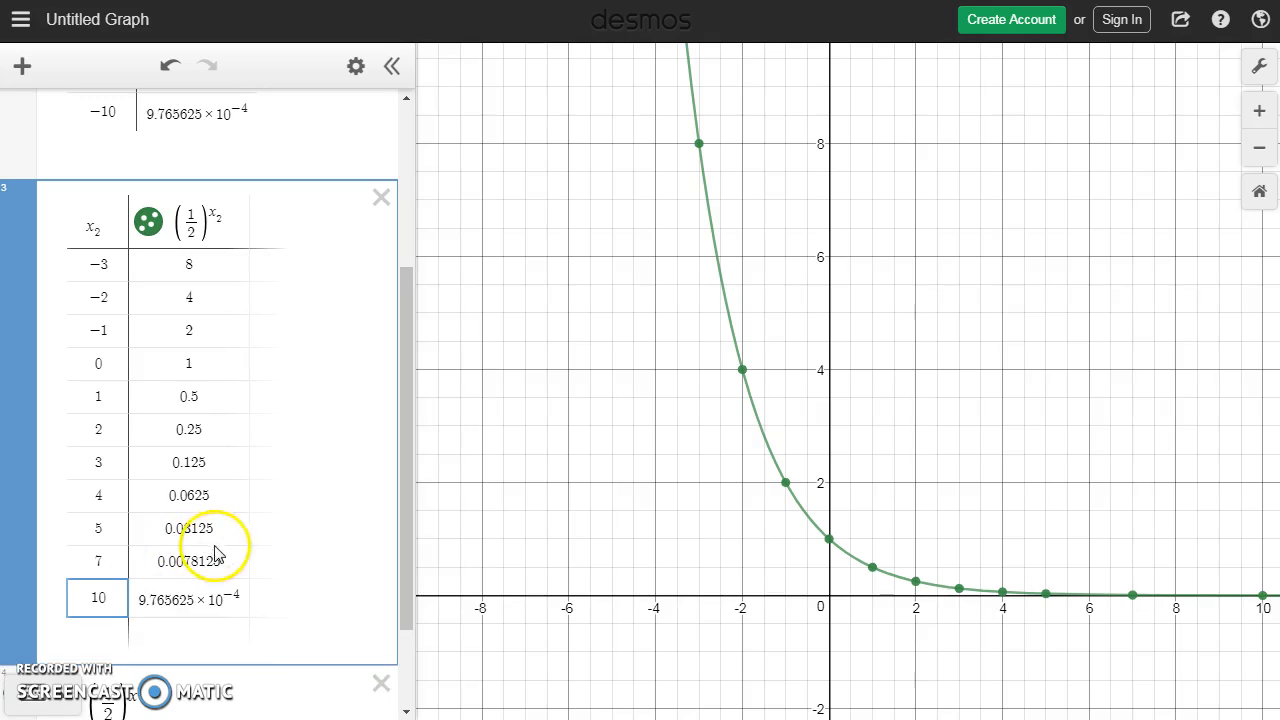